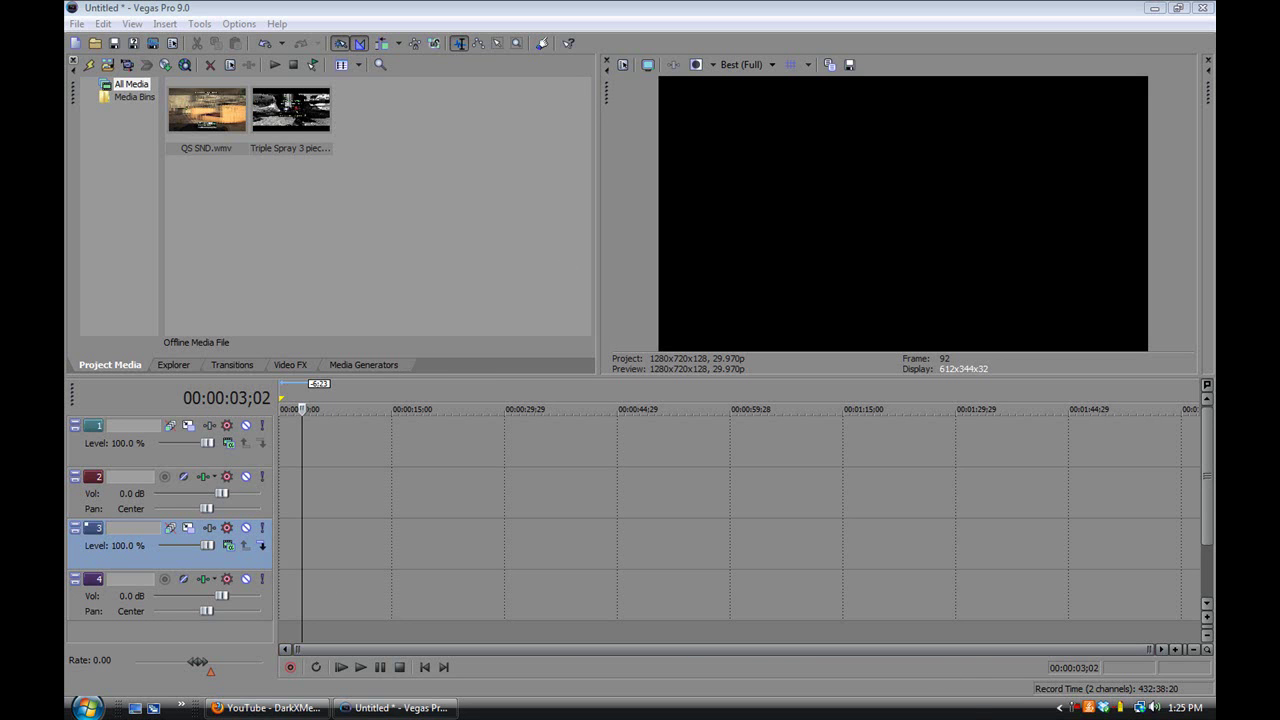
- Place QS SND.wmv at the timeline start, video on track 1 and audio on track 2
click(1080, 708)
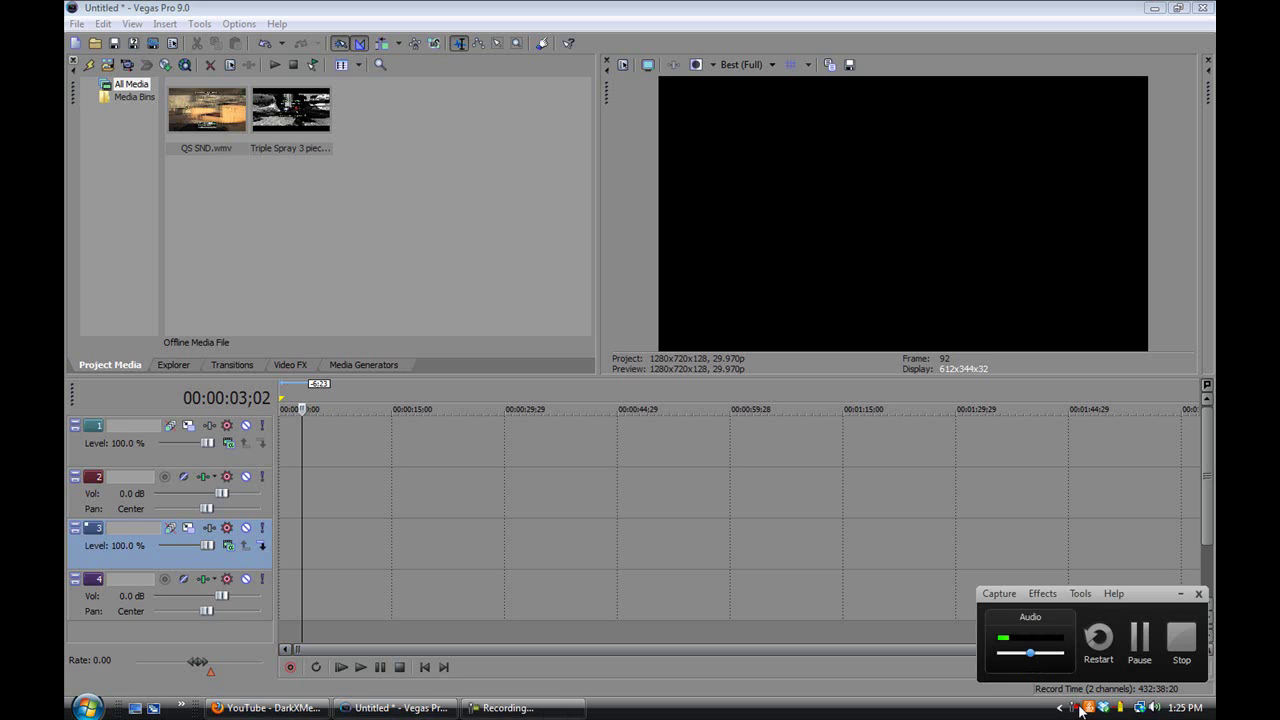
click(1182, 596)
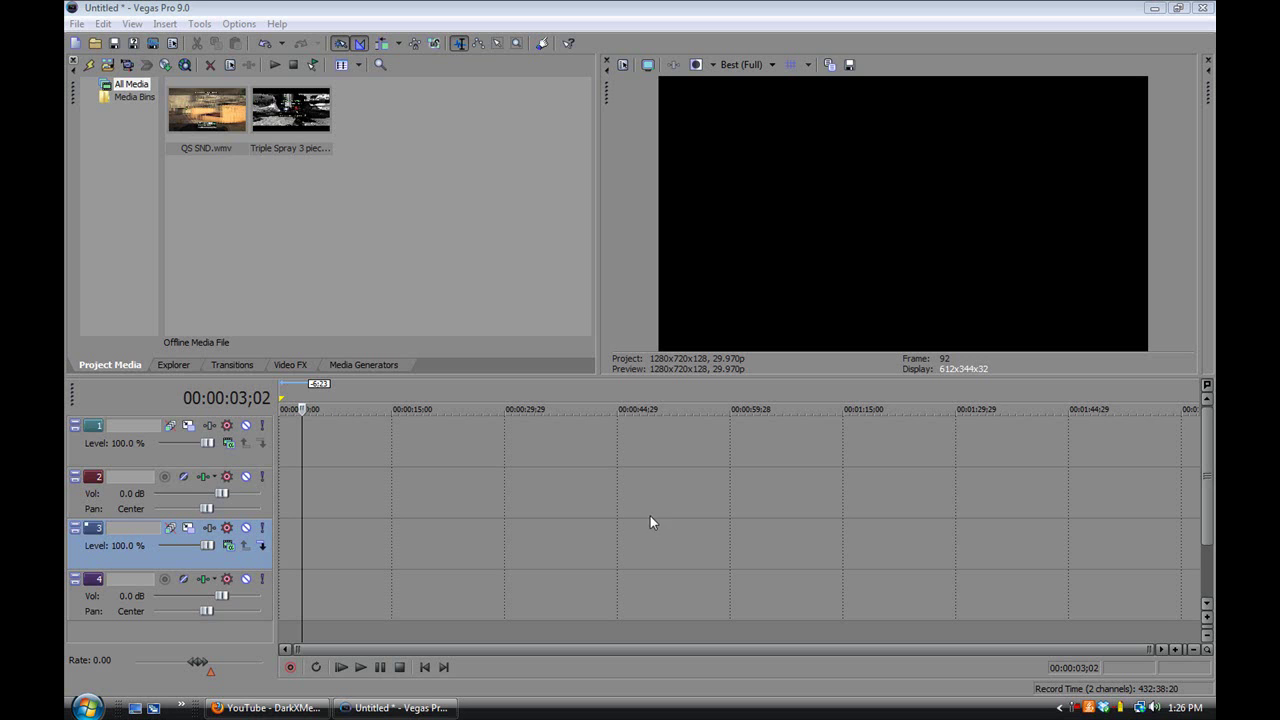
drag(280, 120, 248, 210)
drag(210, 115, 286, 456)
- Check the QS SND event's Properties, then adjust its Pan/Crop frame height toward 225
right_click(316, 447)
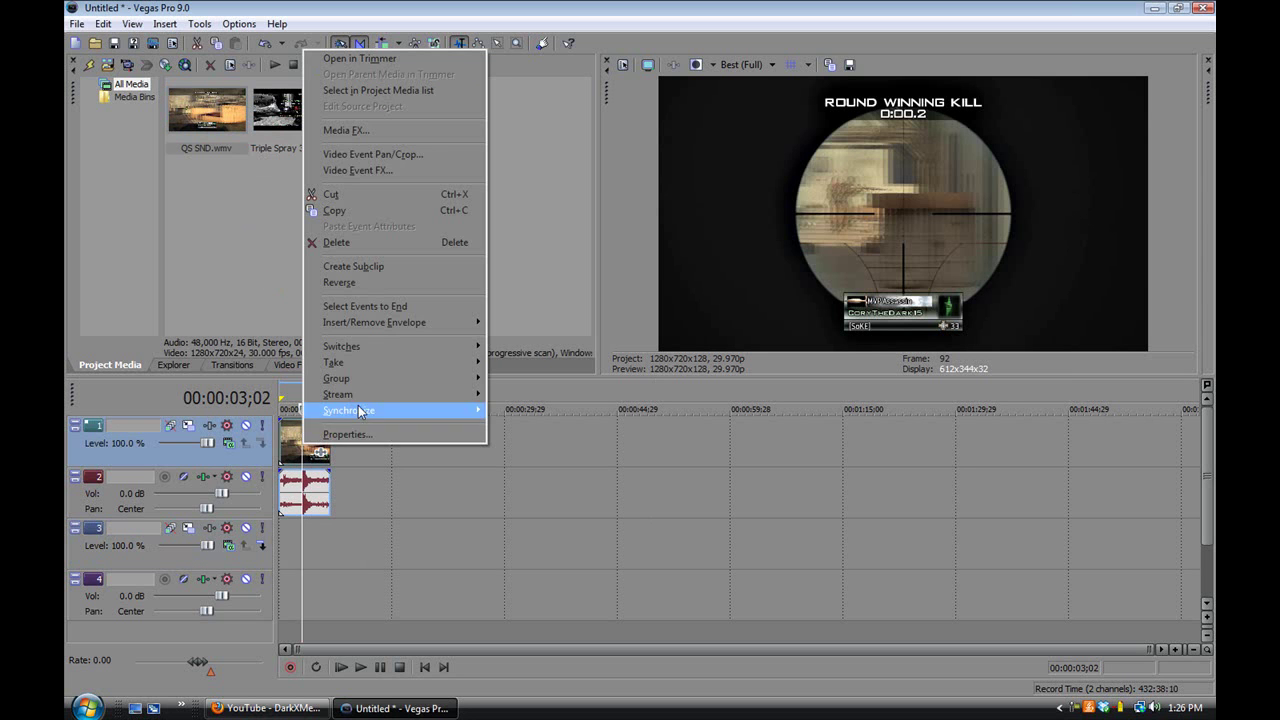
click(338, 435)
click(779, 104)
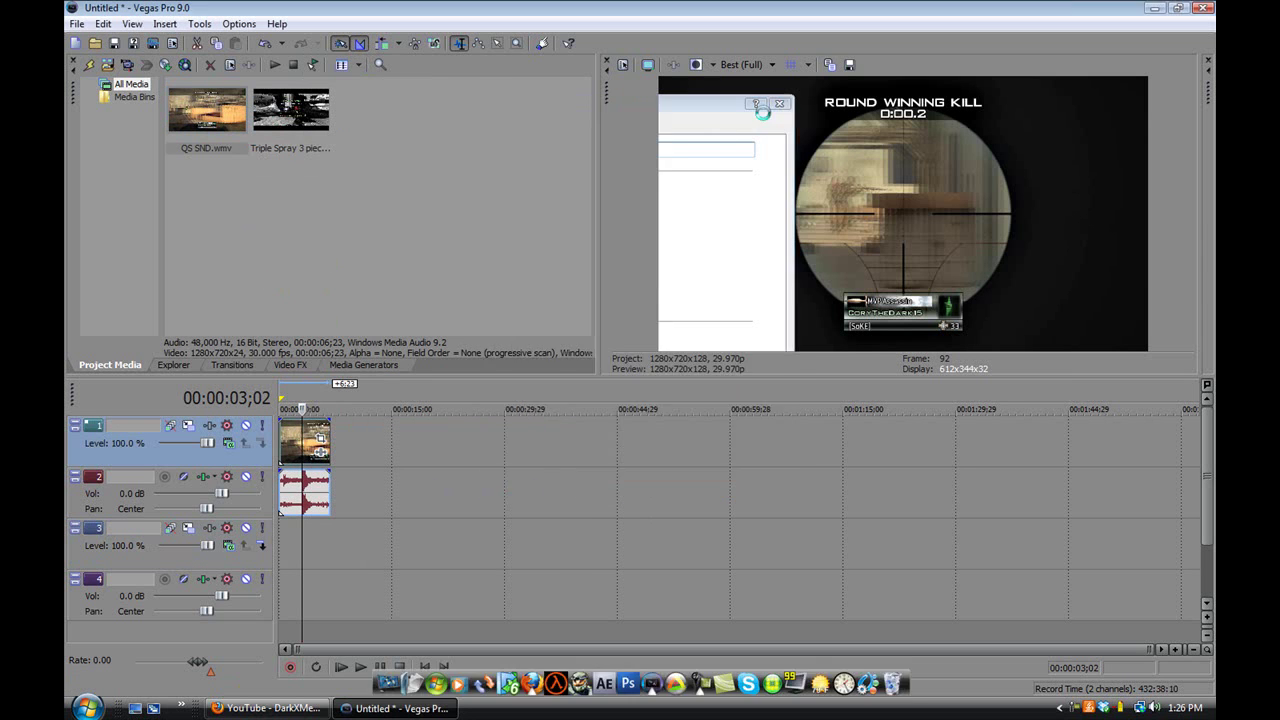
click(320, 449)
scroll(788, 372, down, 3)
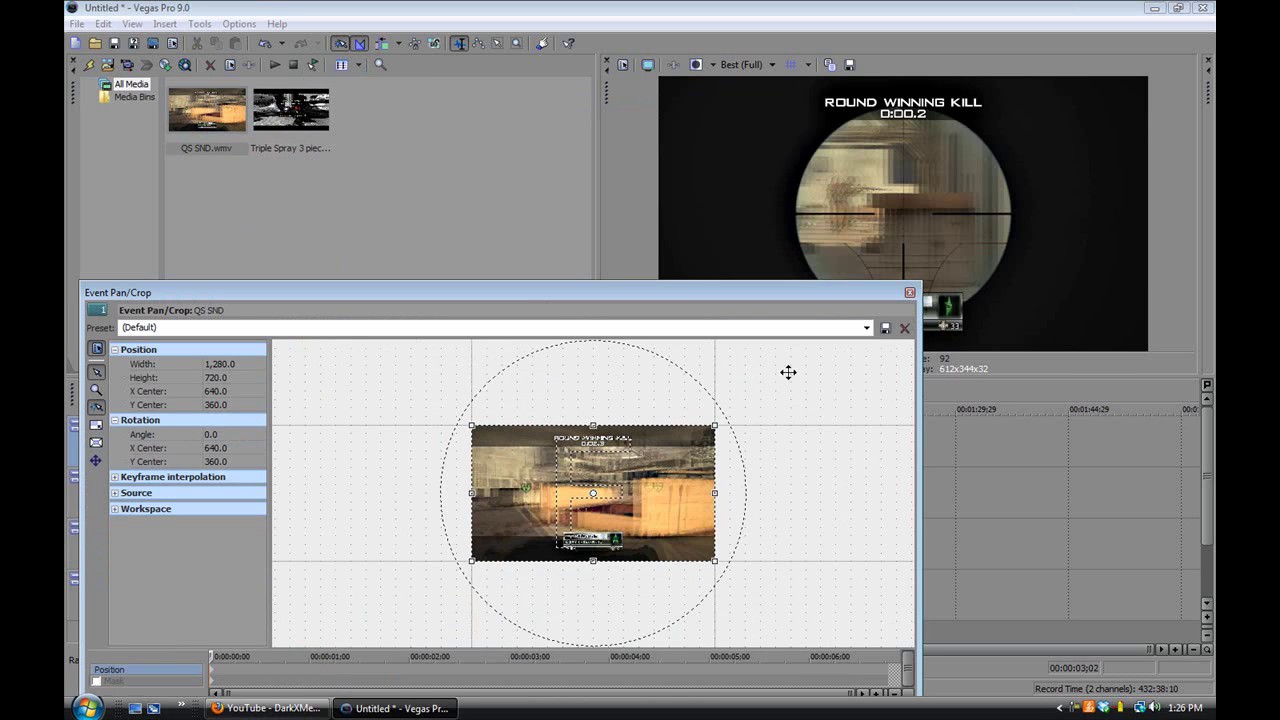
mouse_move(592, 563)
mouse_down()
mouse_move(593, 468)
mouse_move(586, 563)
mouse_up()
- Drop a second QS SND.wmv copy onto tracks 3 and 4 at time 0
click(909, 293)
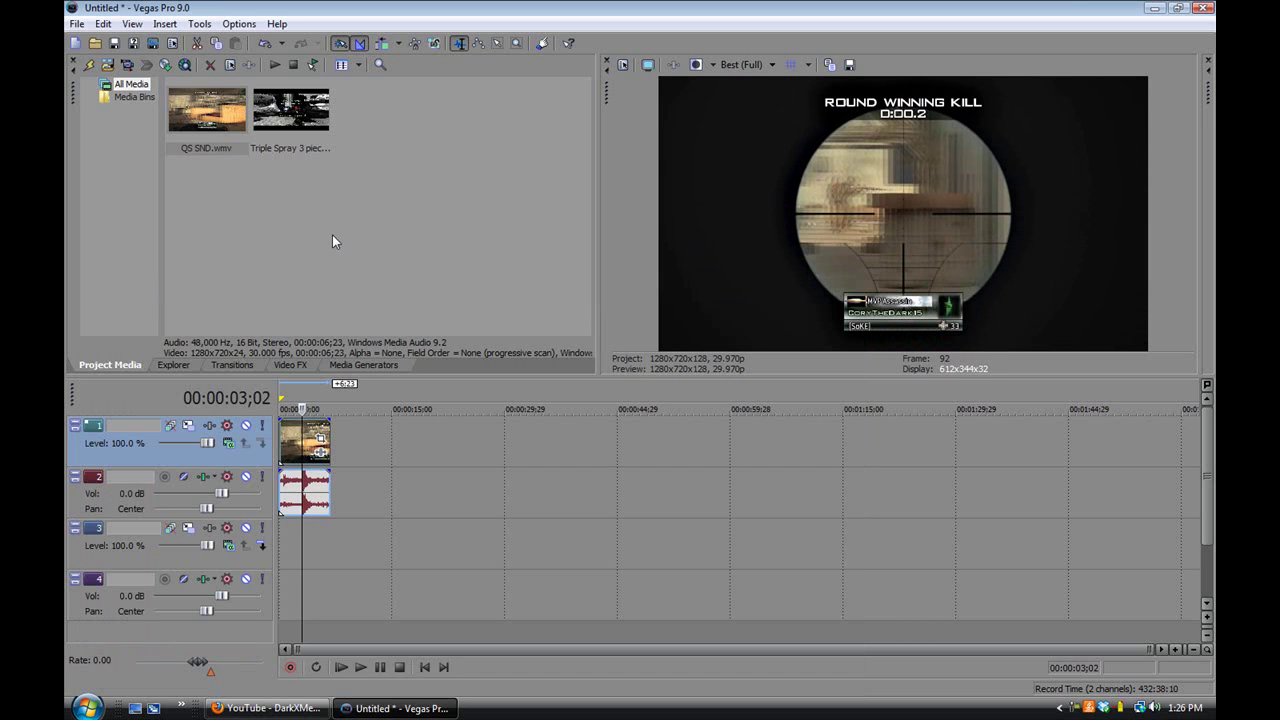
drag(310, 150, 336, 314)
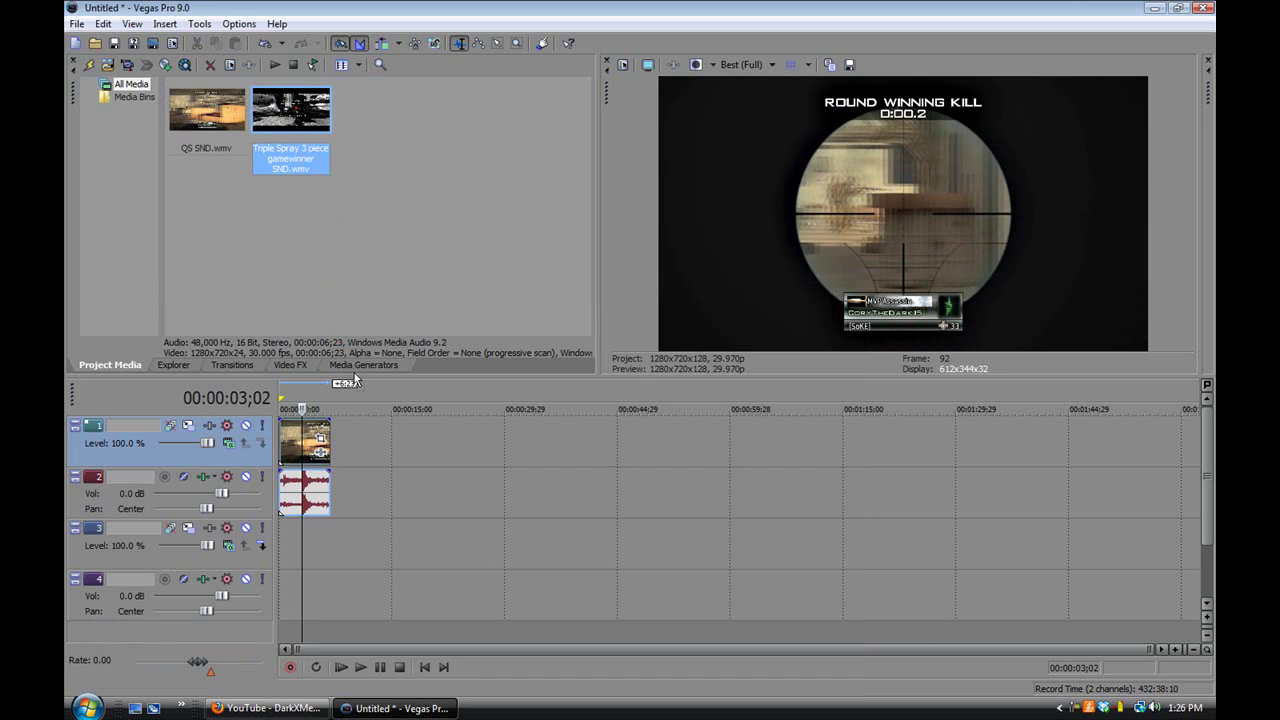
drag(357, 375, 338, 298)
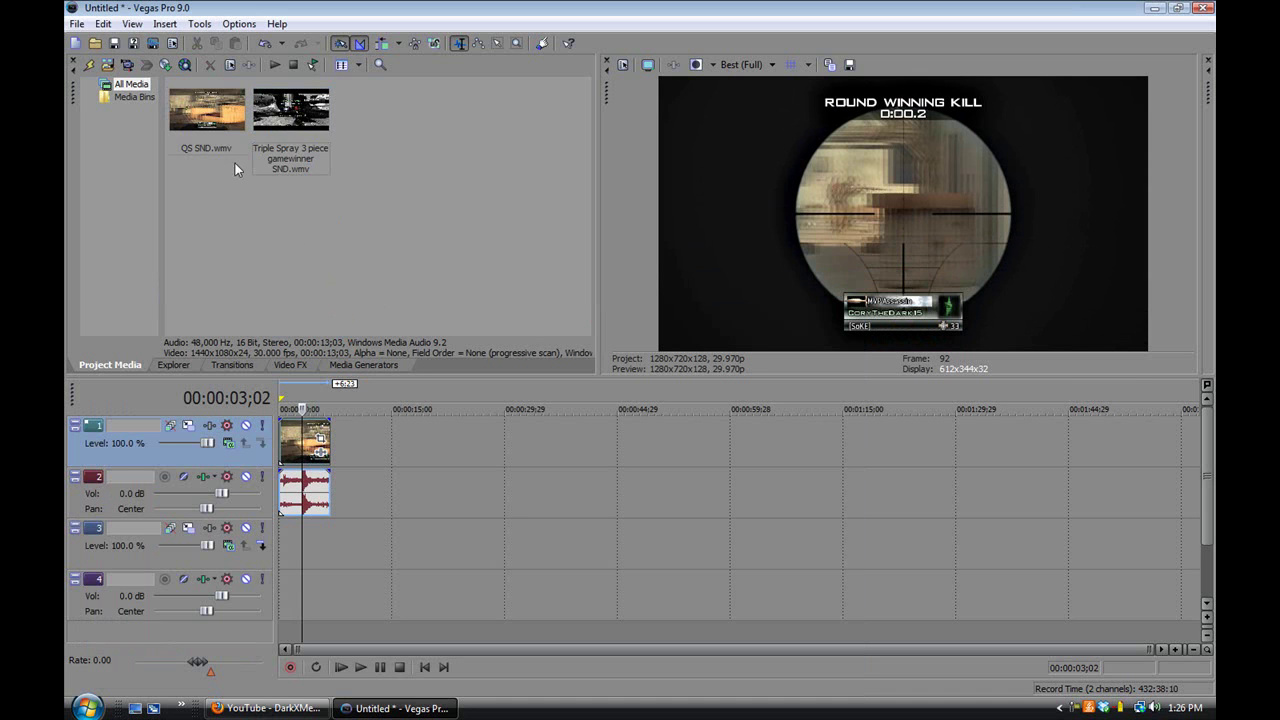
drag(225, 149, 284, 568)
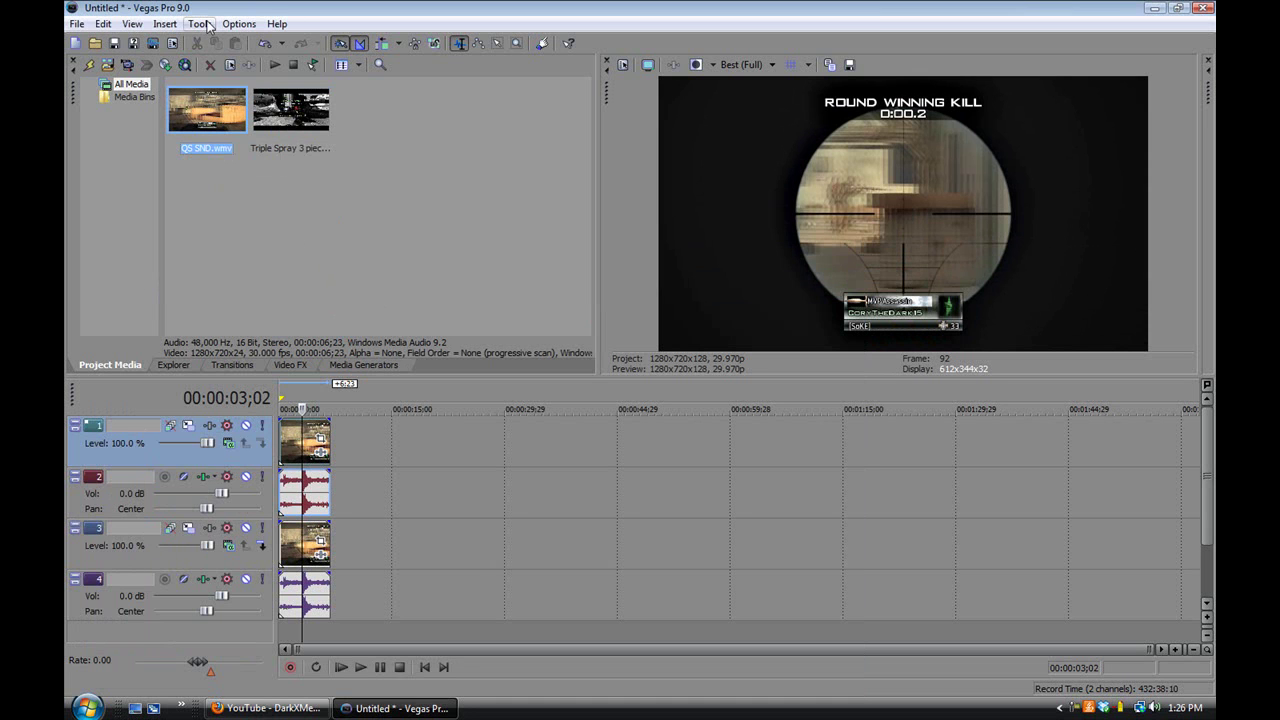
- Make track 3 active, check the track 1 event's Pan/Crop, and select that event
click(165, 24)
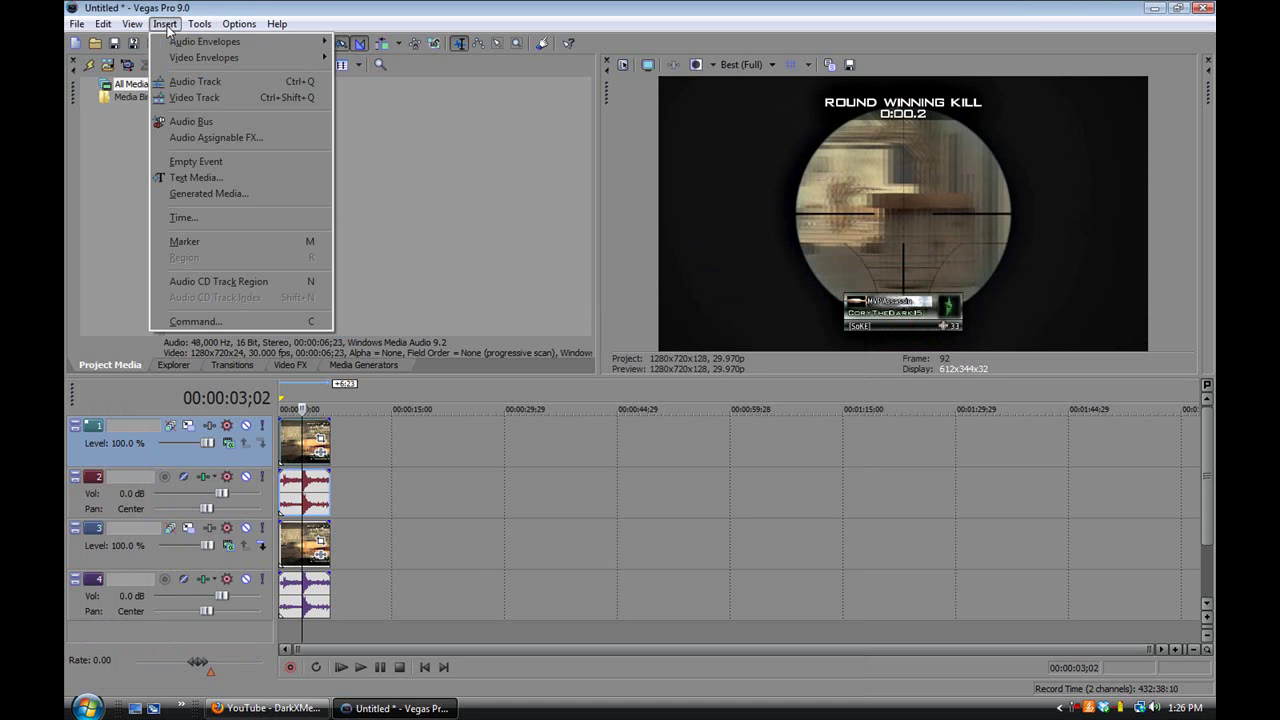
click(418, 244)
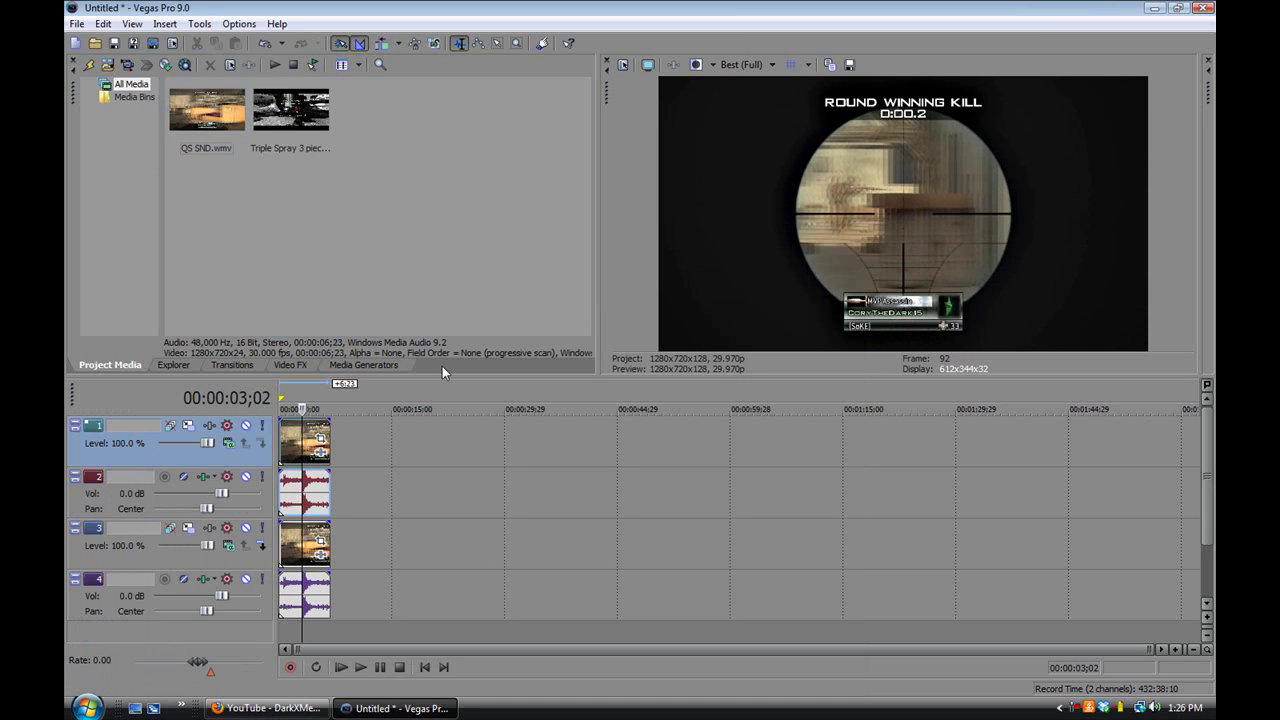
click(297, 553)
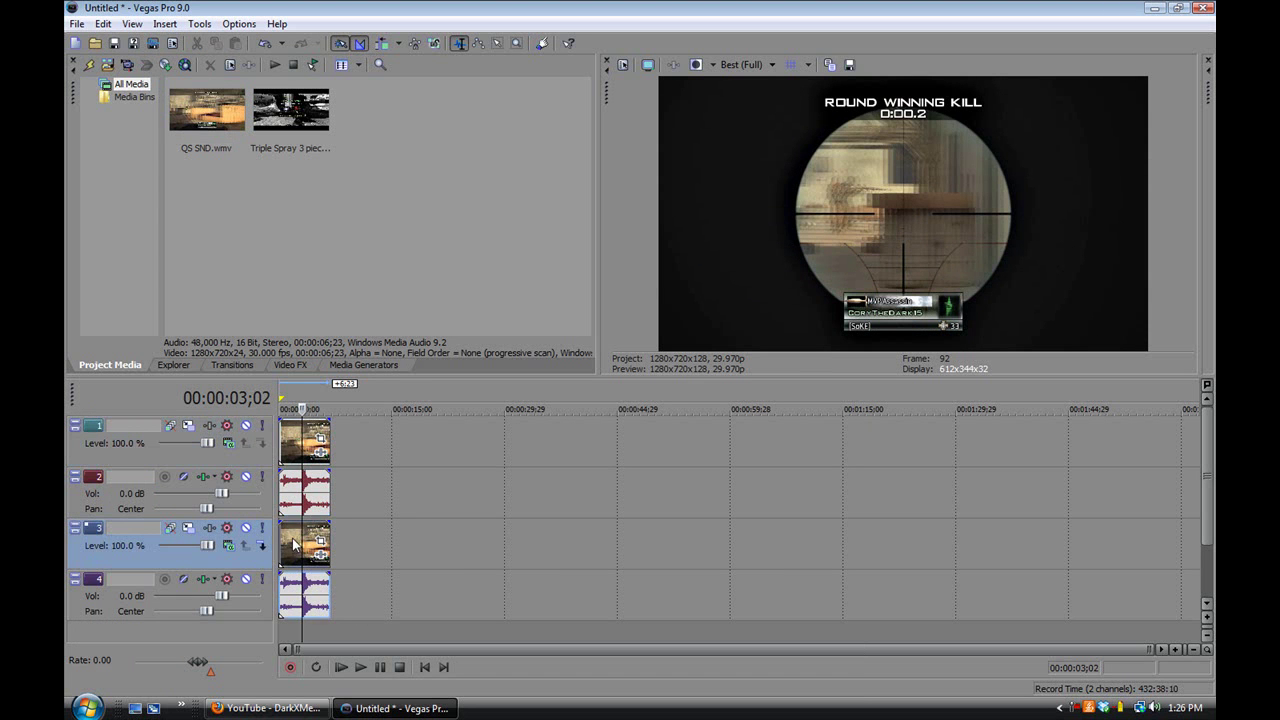
click(320, 442)
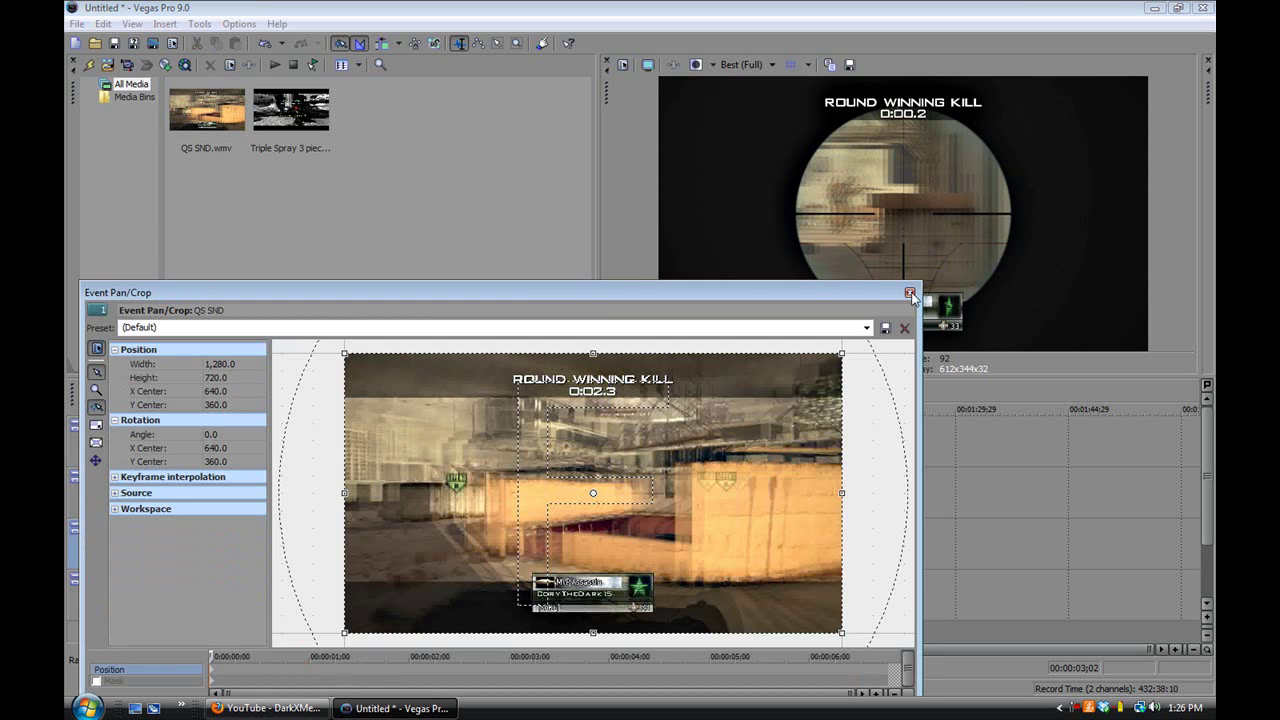
click(909, 293)
click(300, 443)
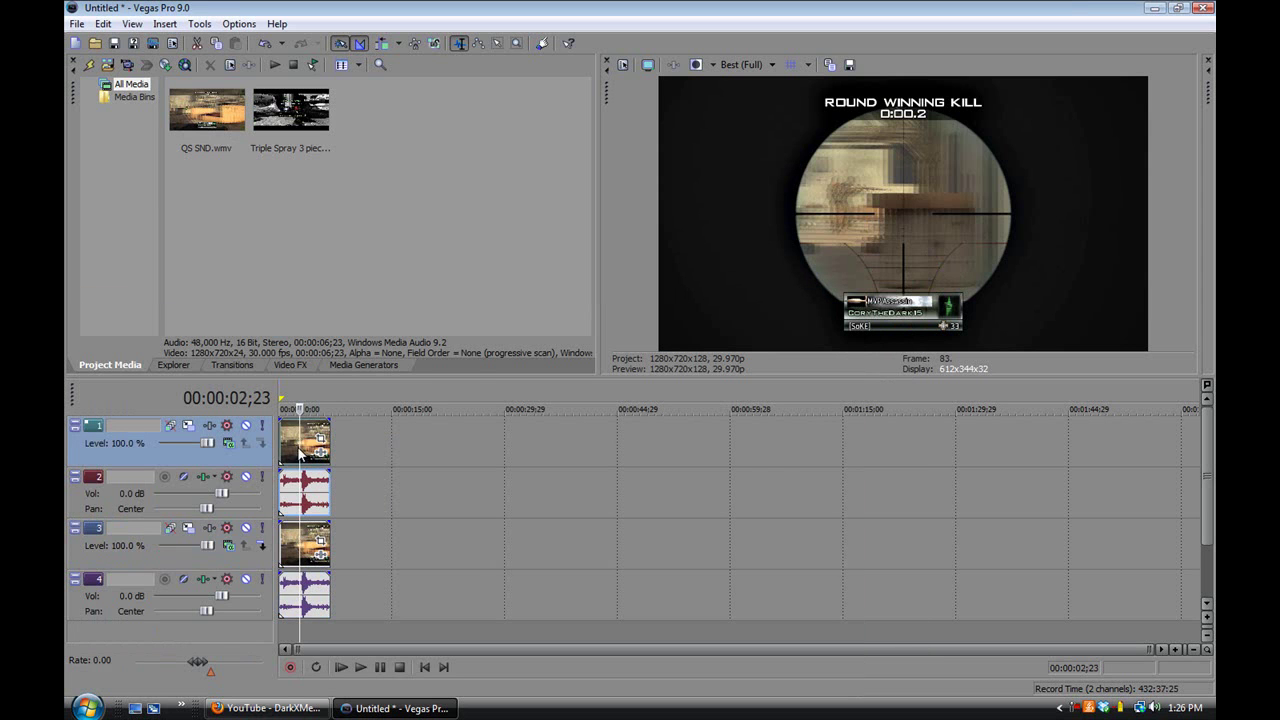
- Turn off Maintain aspect ratio in the track 1 event's Properties
right_click(292, 445)
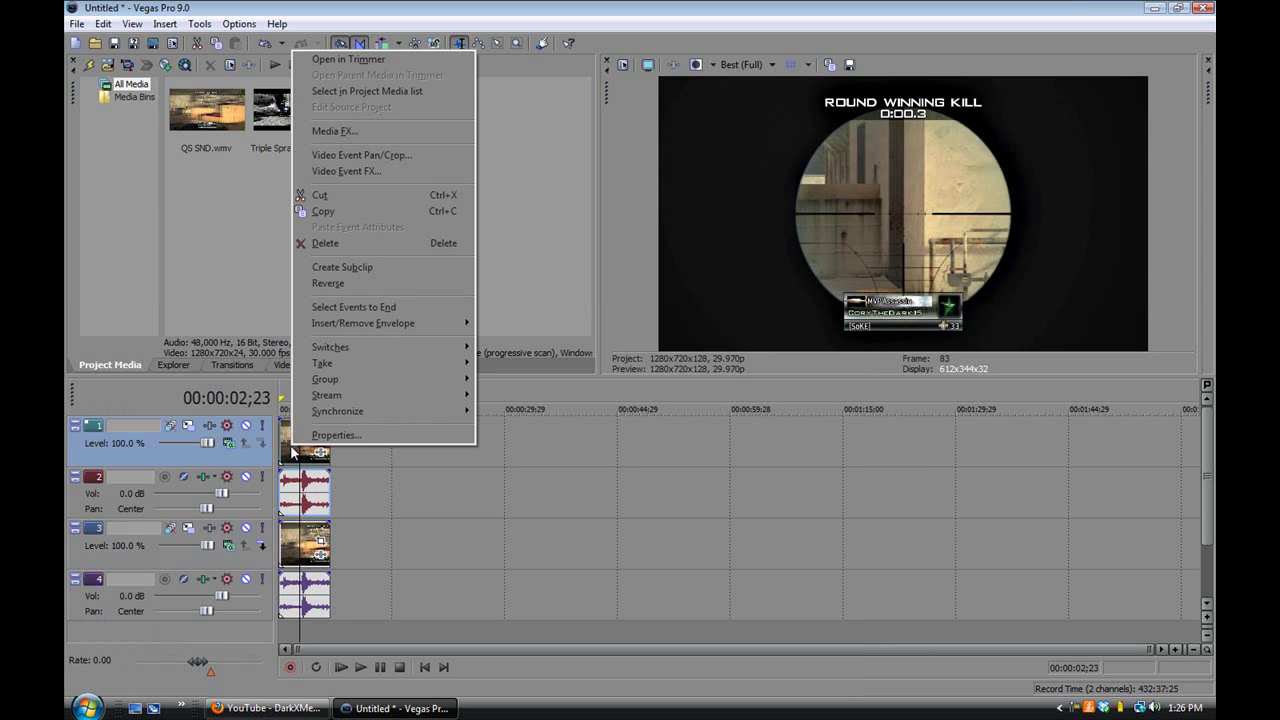
click(355, 433)
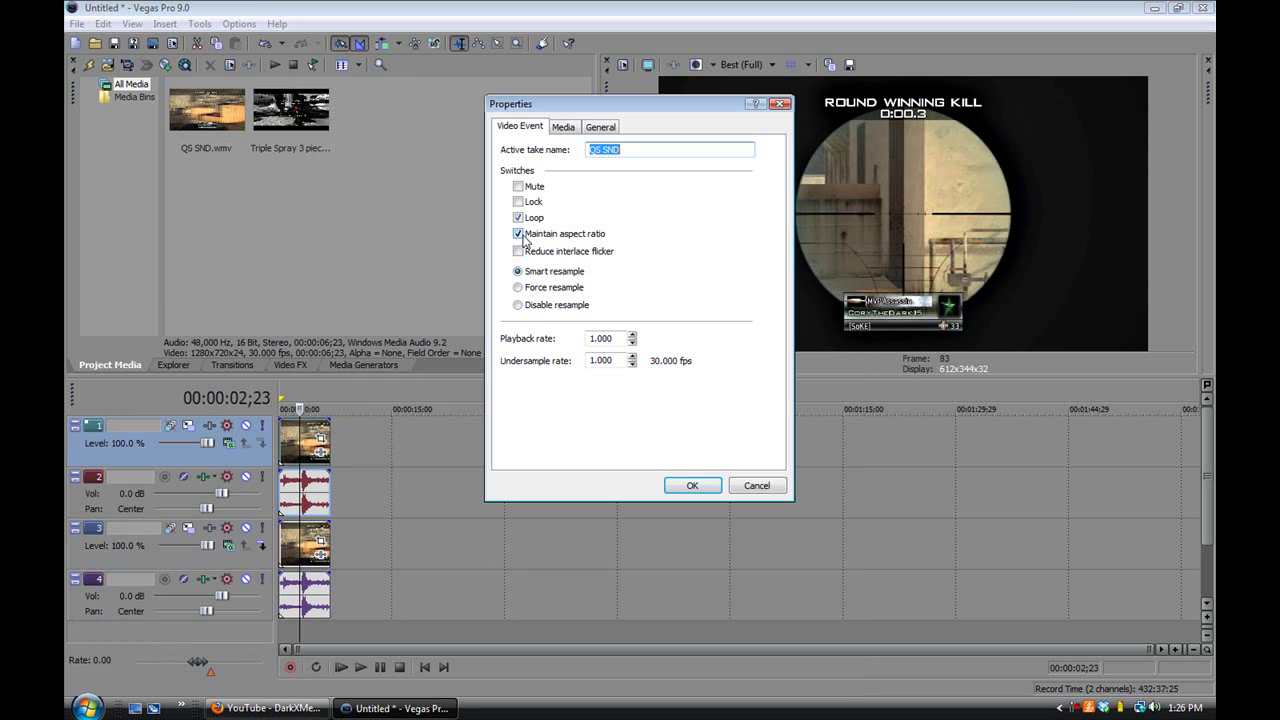
click(518, 233)
click(694, 485)
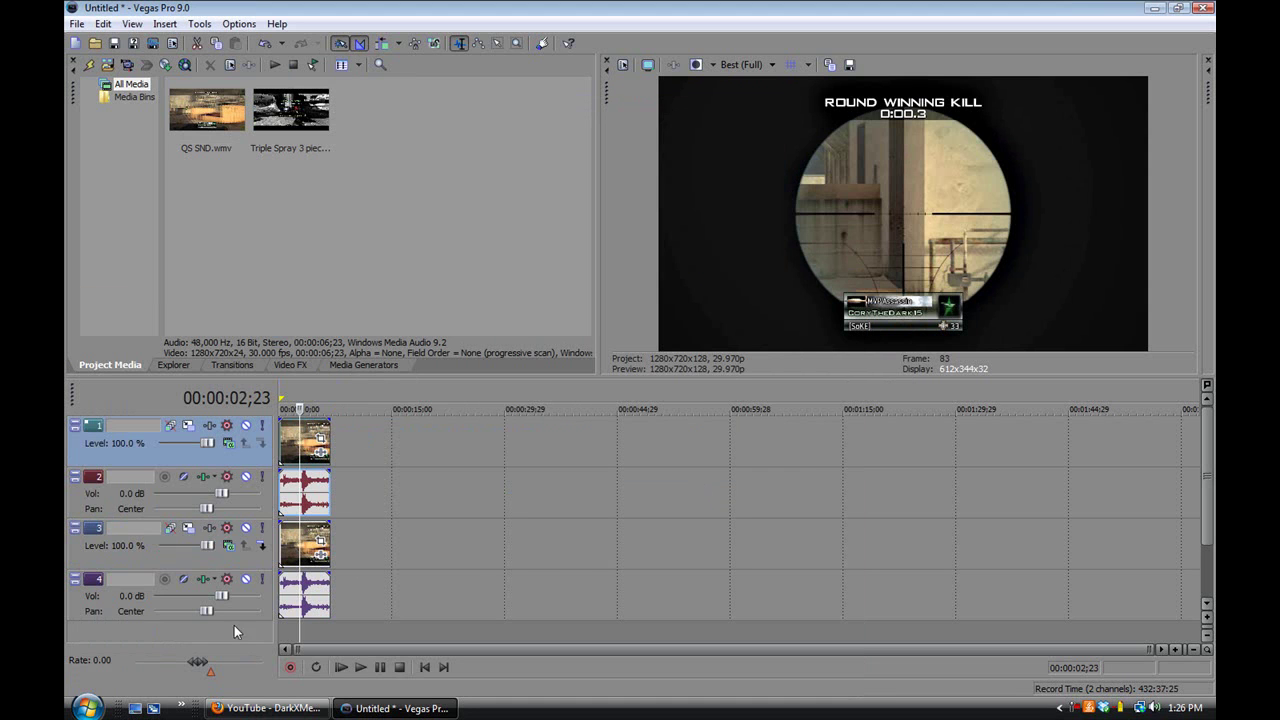
- Turn off Maintain aspect ratio in the track 3 event's Properties as well
click(291, 558)
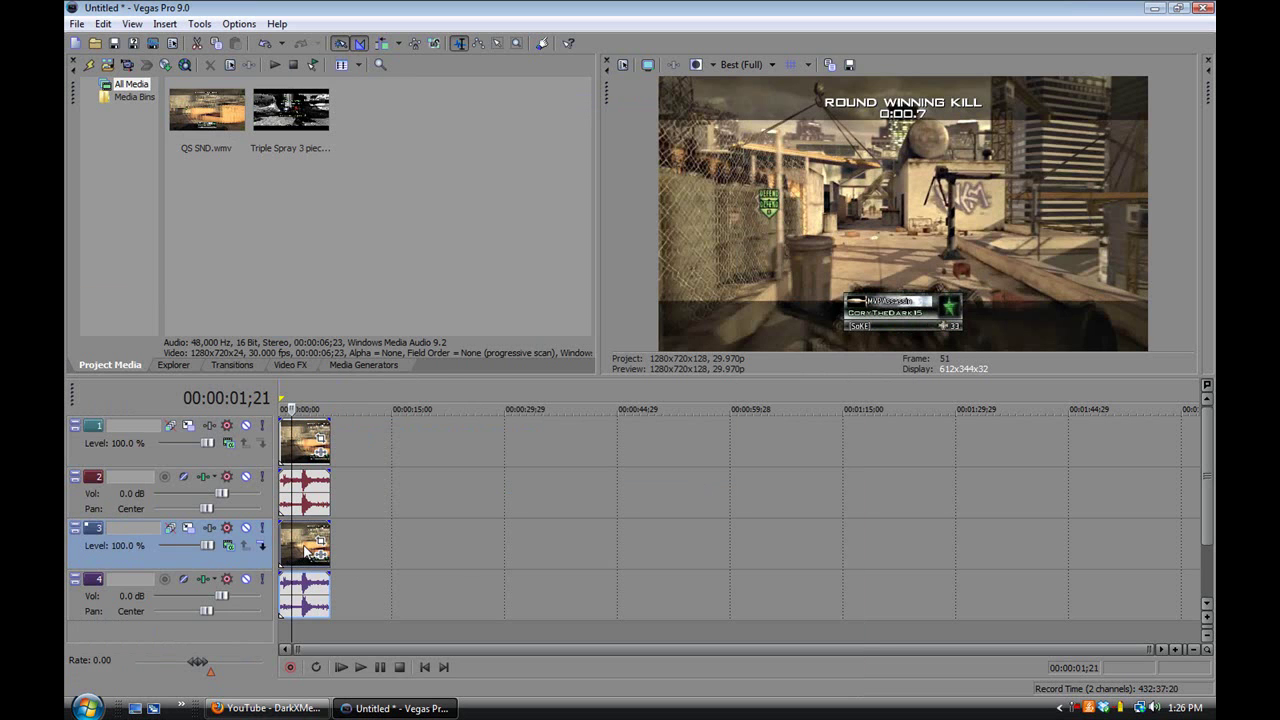
right_click(305, 550)
click(372, 534)
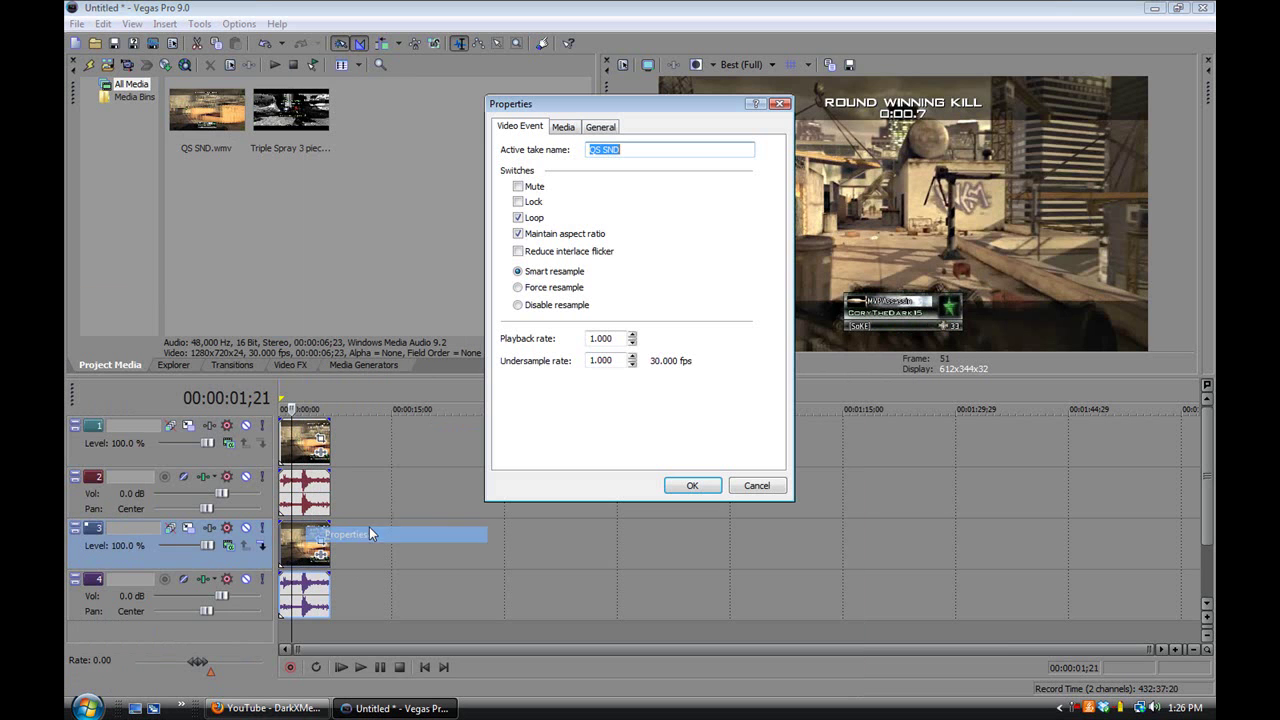
click(518, 233)
click(691, 486)
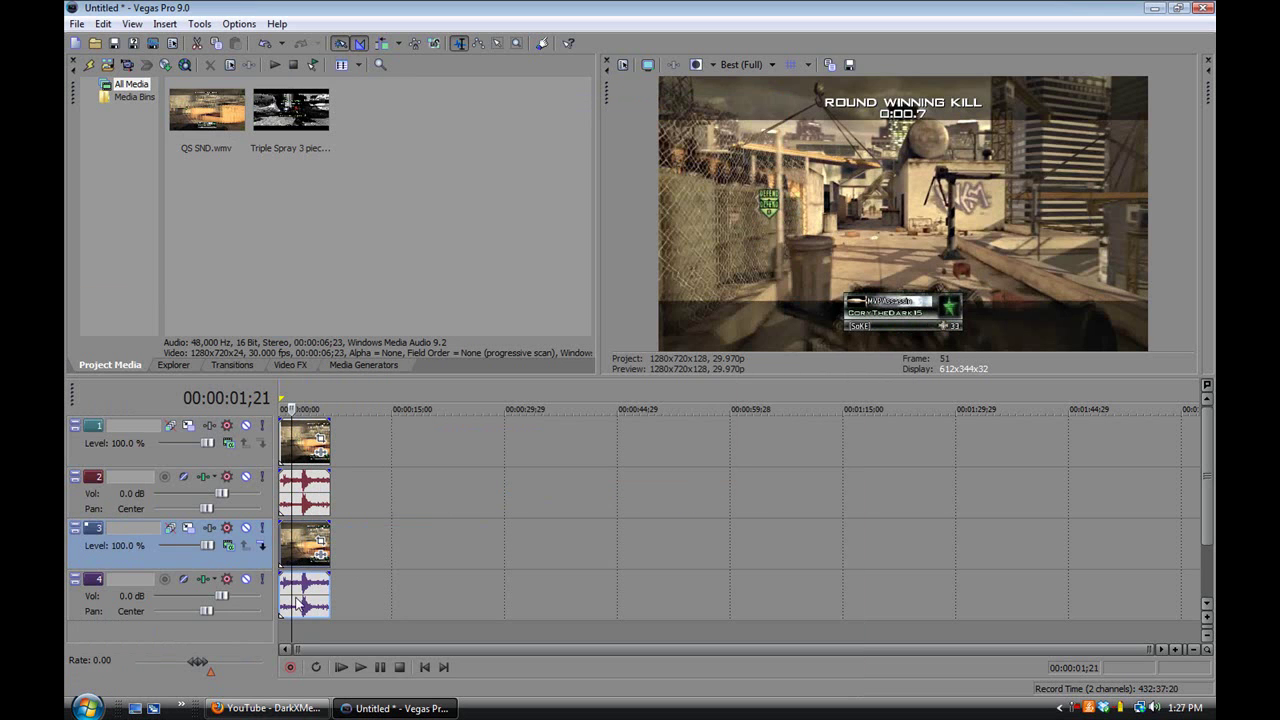
- Extend the track 1 event's Pan/Crop frame height to 1,215
click(320, 438)
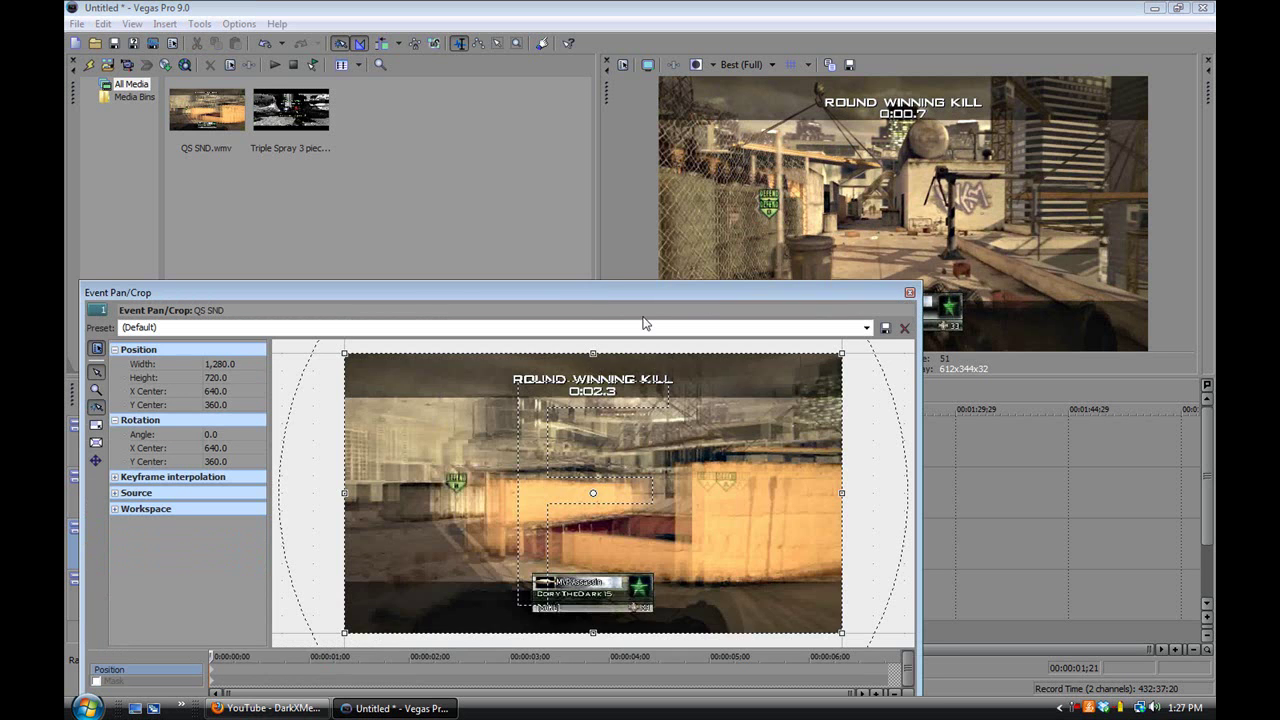
scroll(607, 566, down, 4)
drag(593, 565, 591, 643)
scroll(589, 608, down, 3)
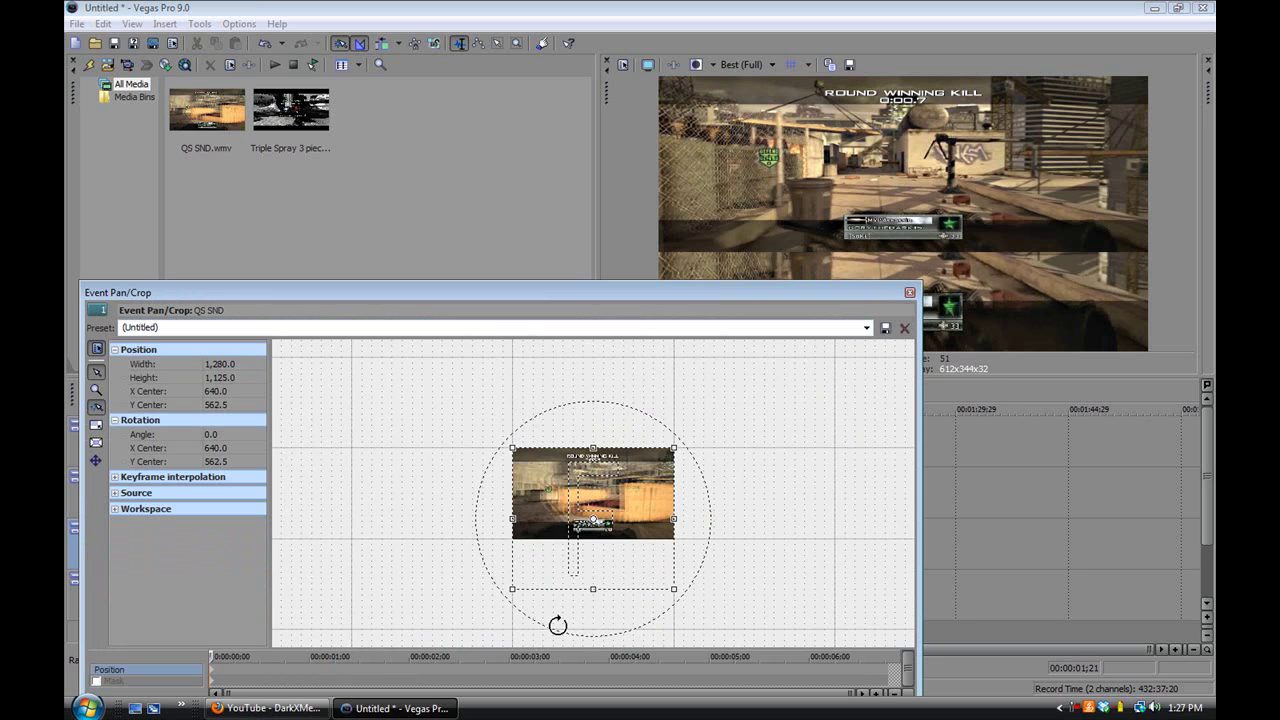
drag(594, 590, 596, 618)
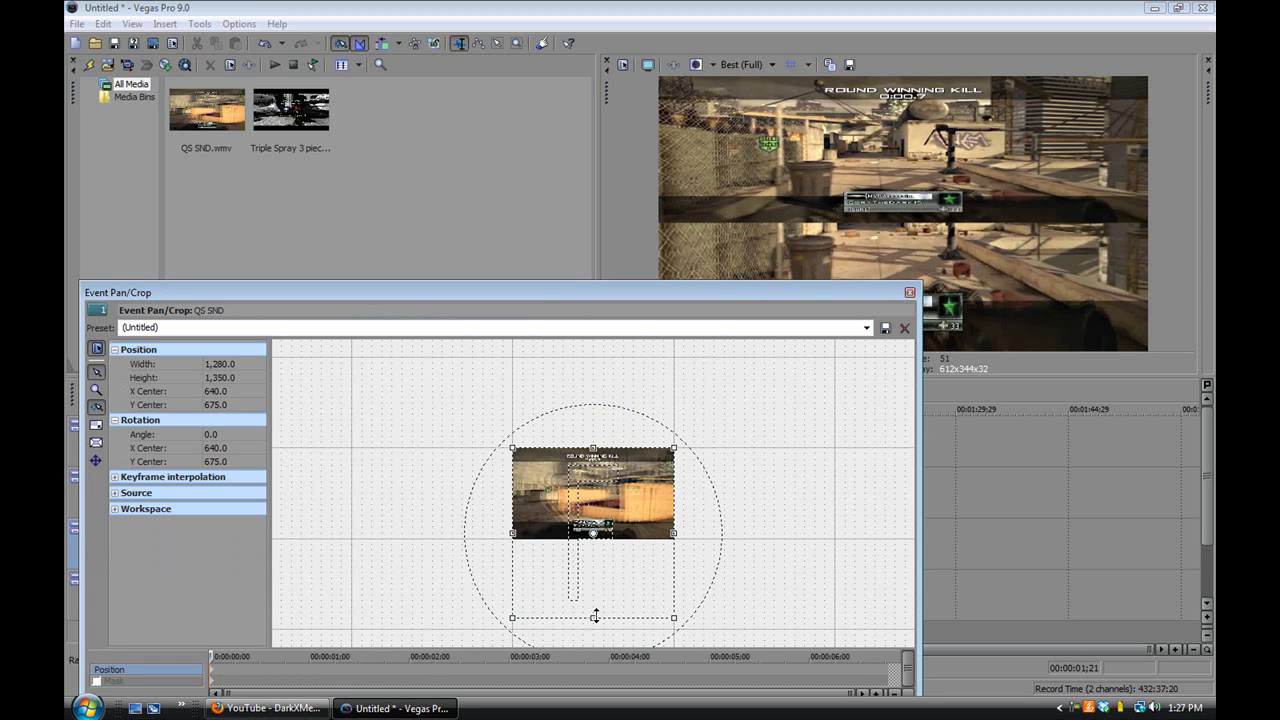
click(909, 292)
- Enlarge the track 3 event's crop upward so its clip fills the bottom half
click(318, 544)
scroll(626, 391, down, 5)
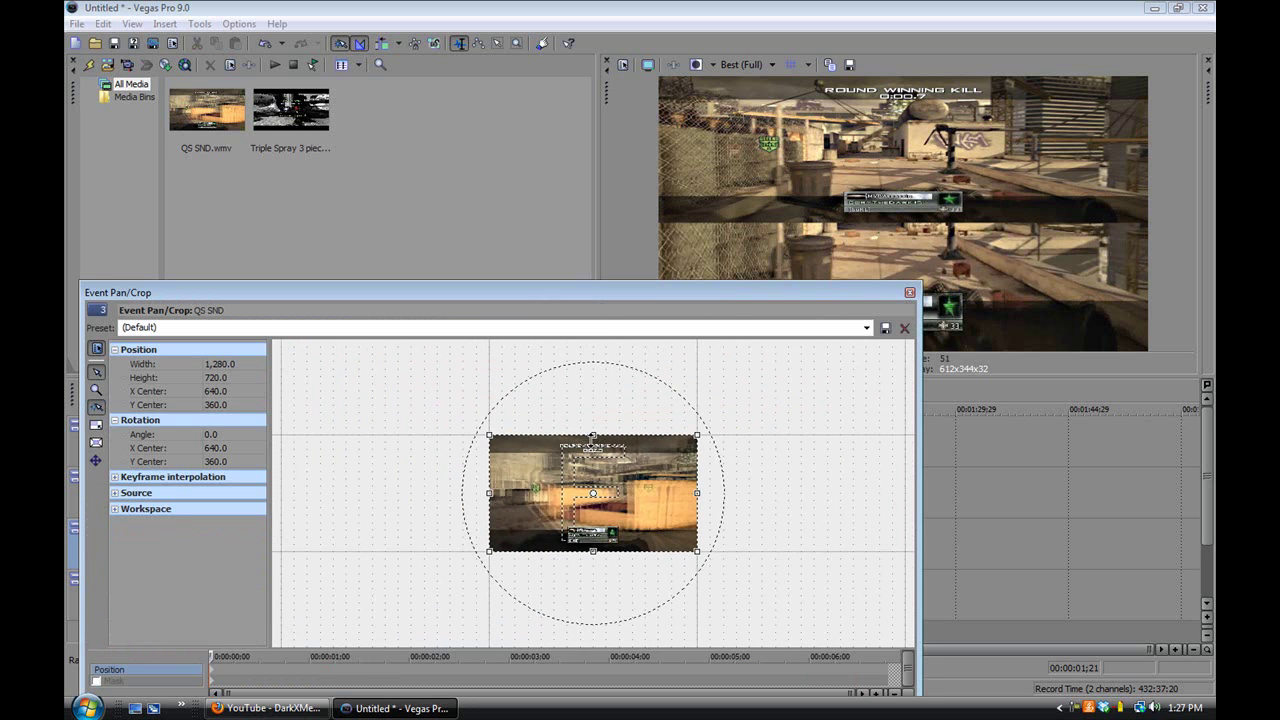
drag(593, 435, 602, 362)
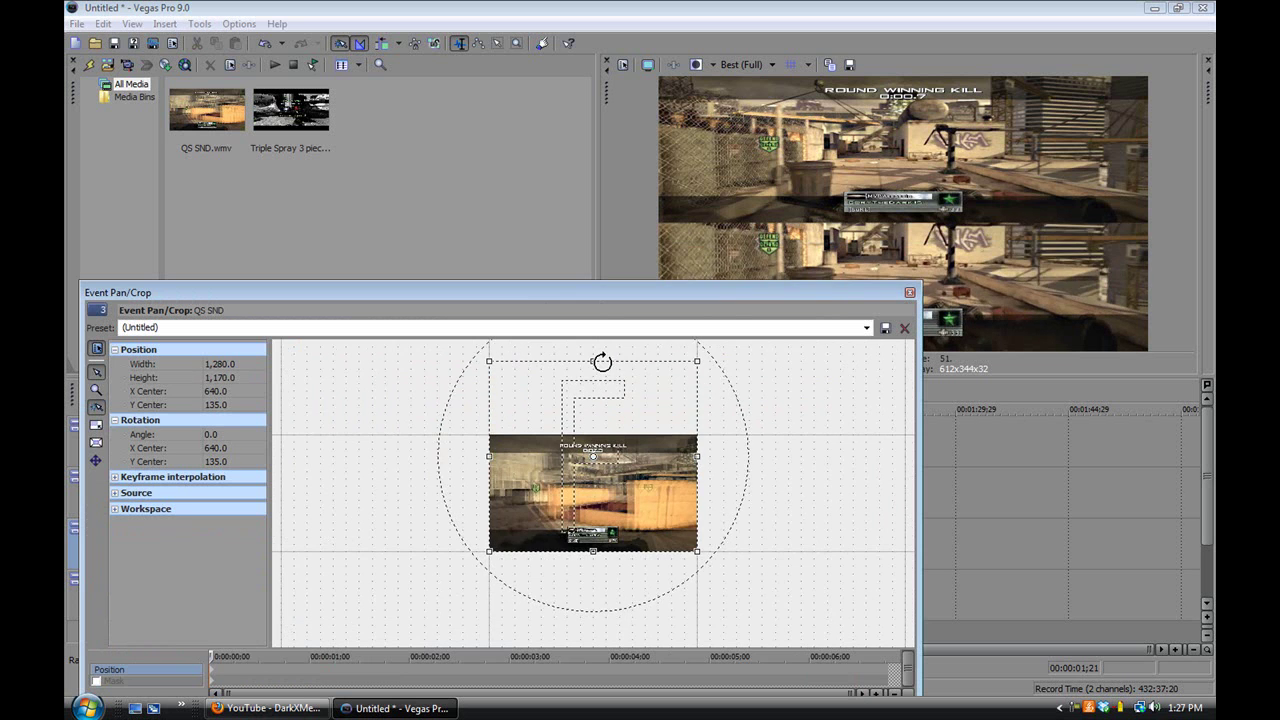
scroll(743, 463, down, 3)
drag(594, 406, 605, 371)
- Set the preview quality to Draft (Half) and play the stacked split screen
click(910, 292)
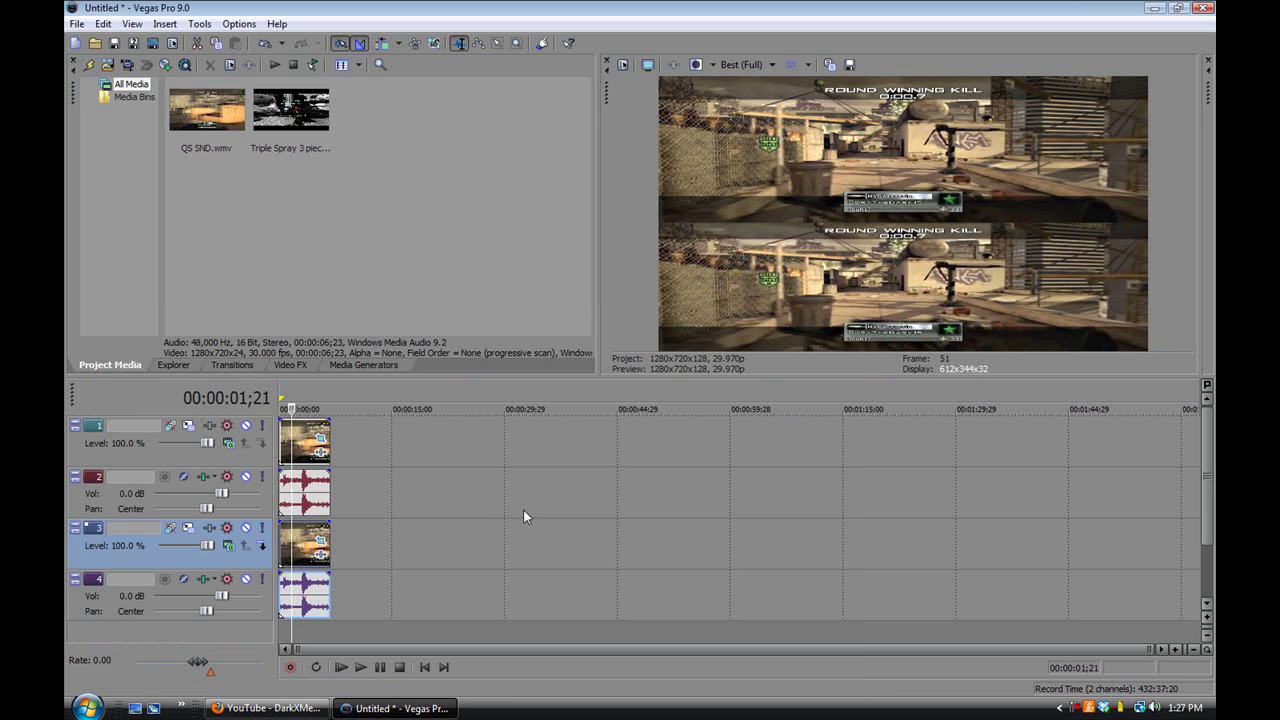
click(269, 446)
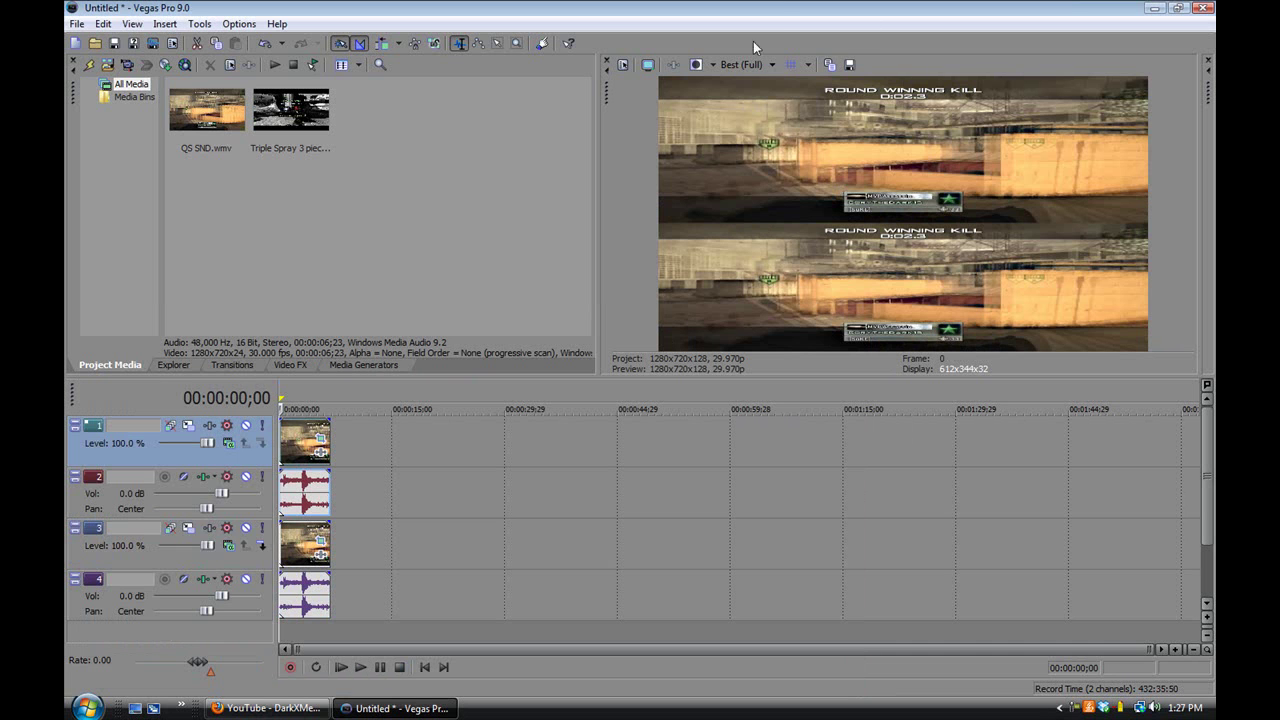
click(745, 64)
mouse_move(775, 84)
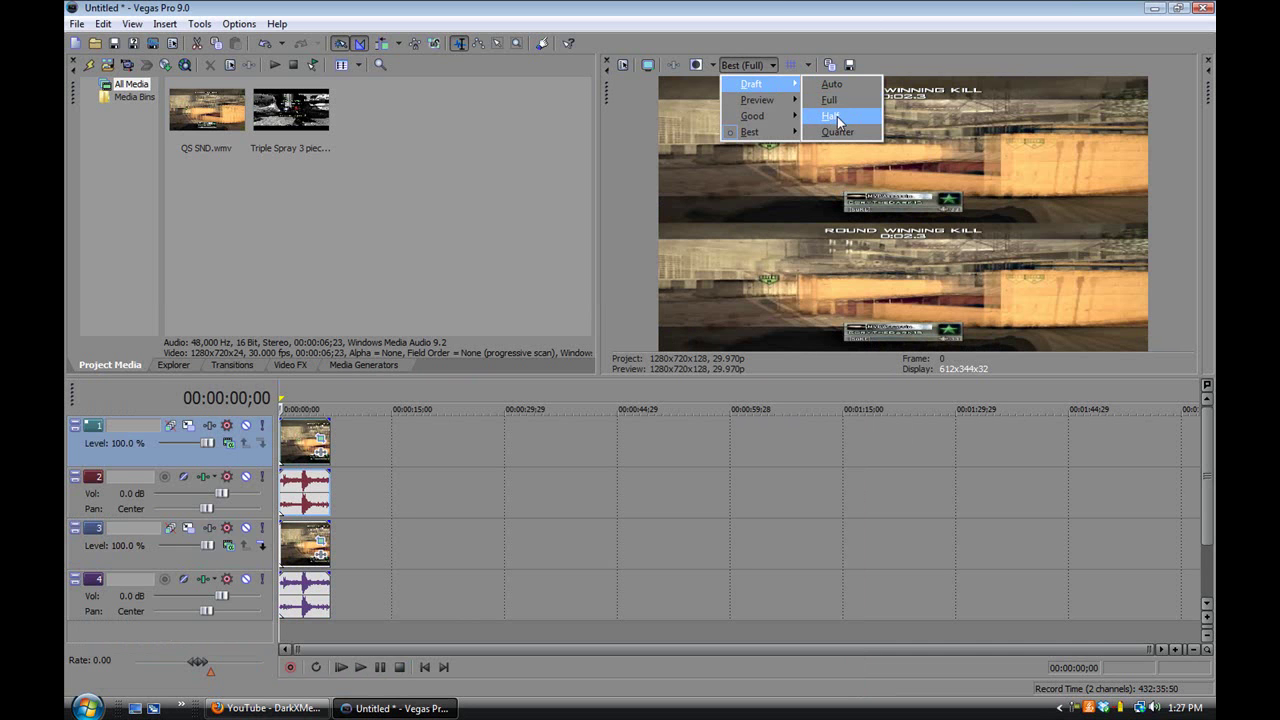
click(831, 116)
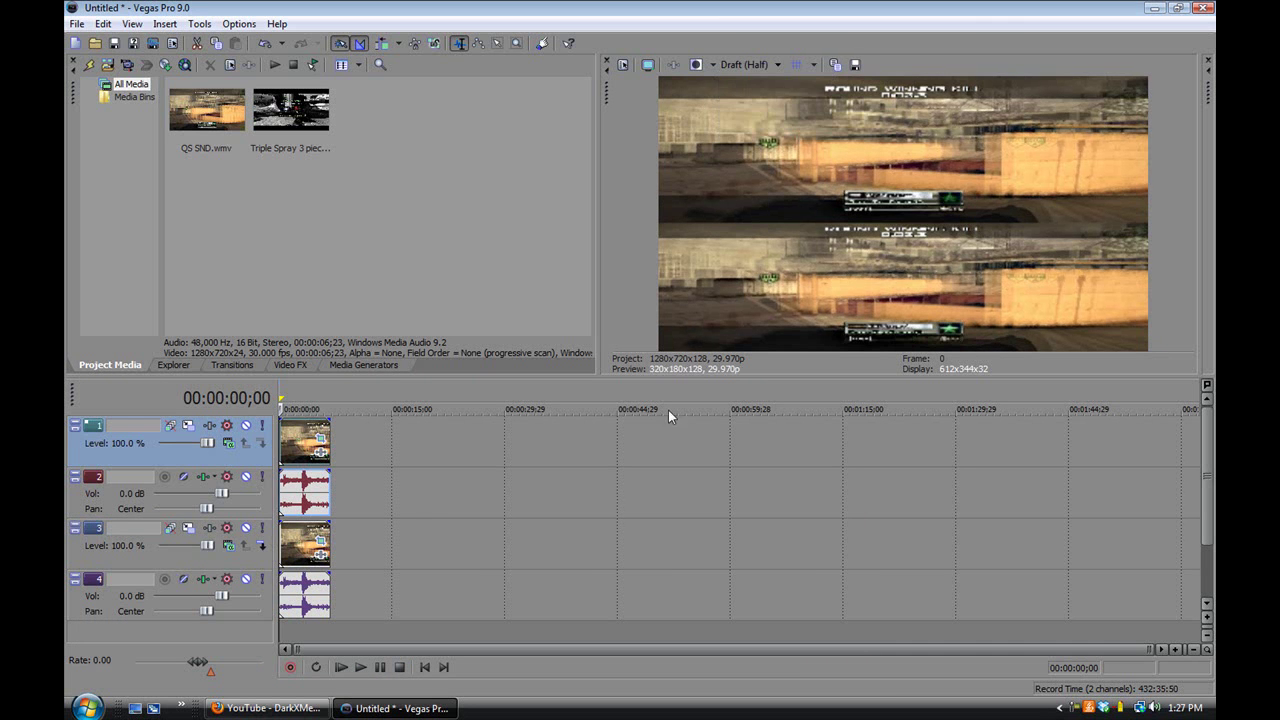
click(361, 667)
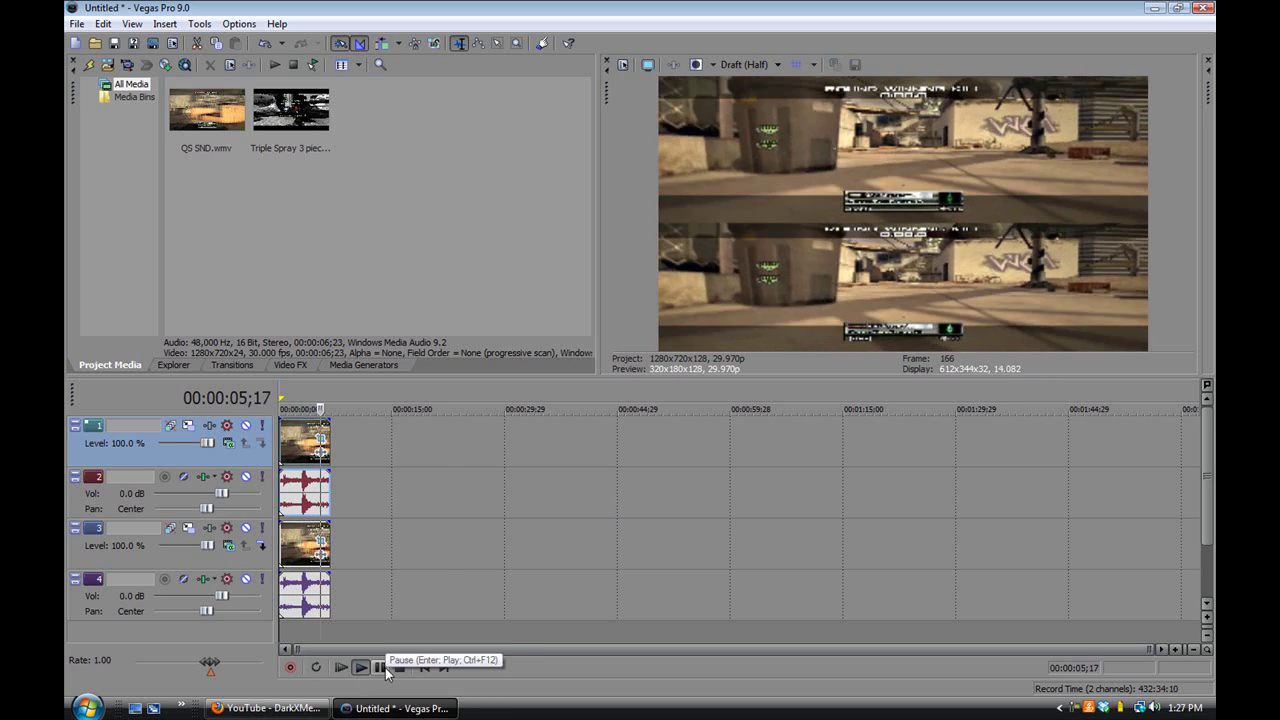
- Reset track 1's crop to 720 height and widen it to 2,320 to push the clip left
click(384, 669)
click(322, 437)
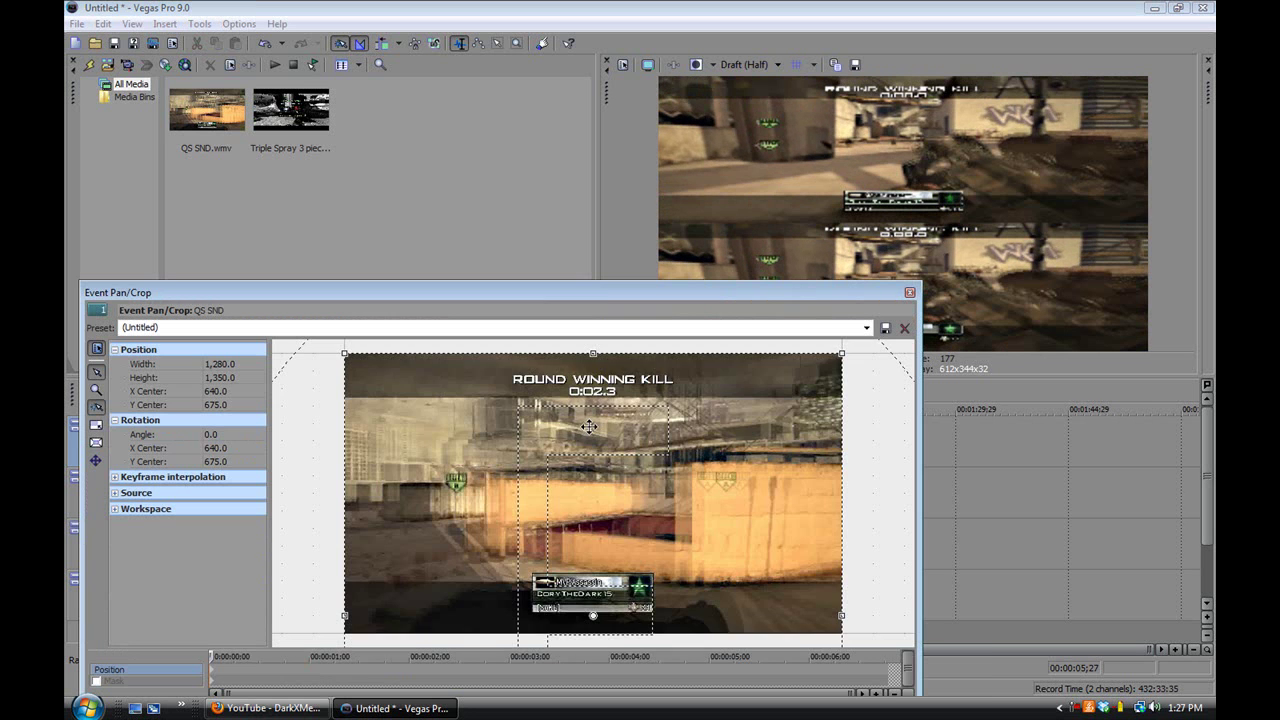
scroll(560, 514, down, 4)
scroll(564, 519, down, 2)
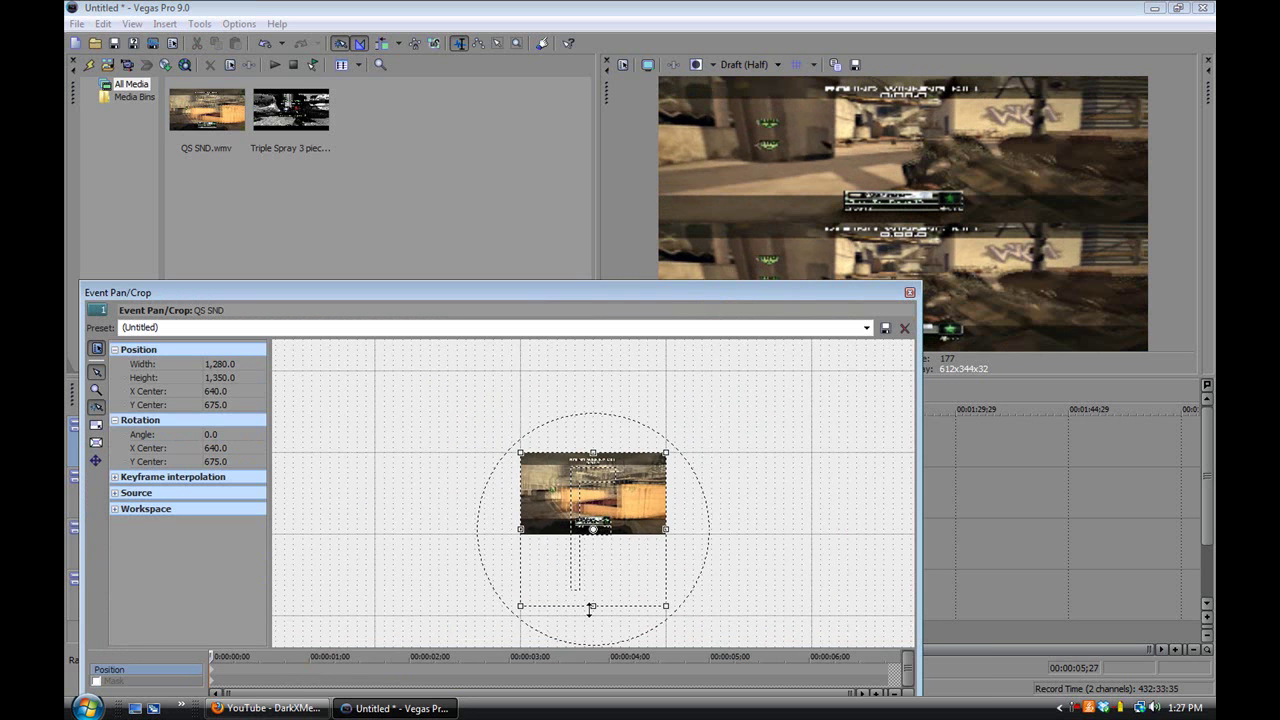
drag(593, 606, 597, 554)
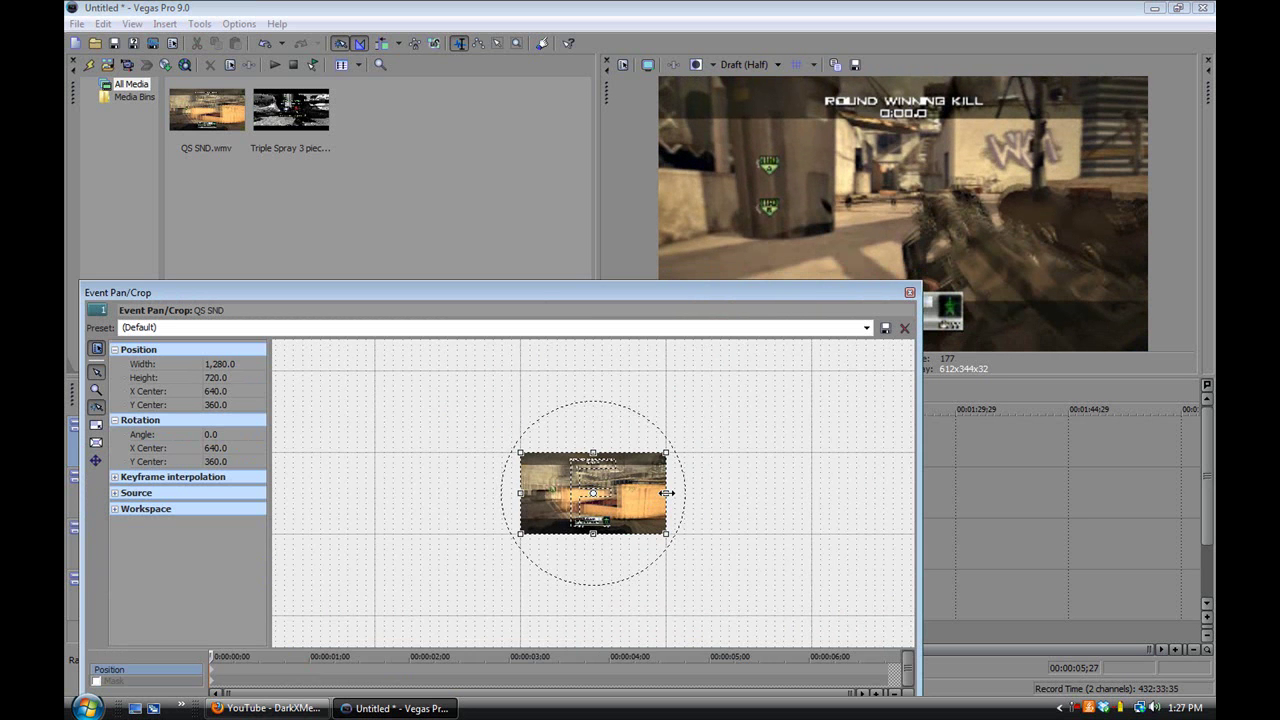
drag(667, 493, 780, 526)
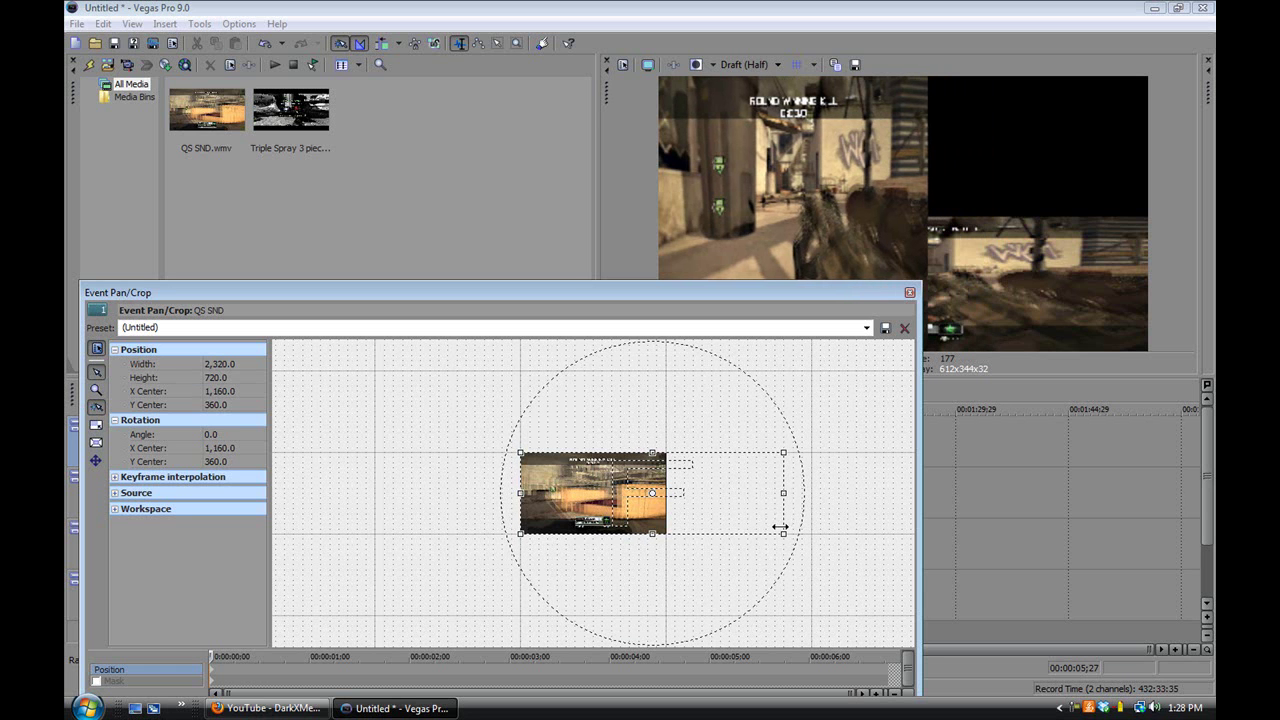
- Reset track 3's crop height and extend it leftward to 2,640 so the clip moves right
click(908, 291)
click(296, 544)
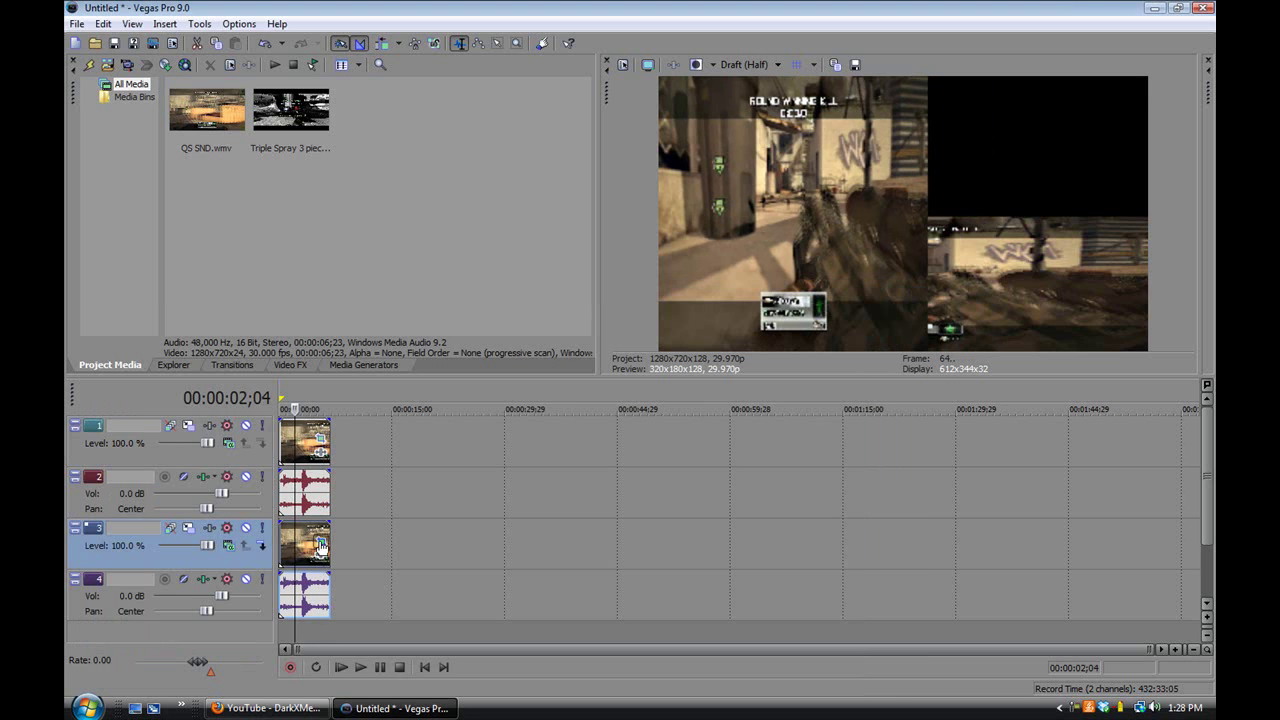
click(320, 548)
scroll(622, 466, down, 2)
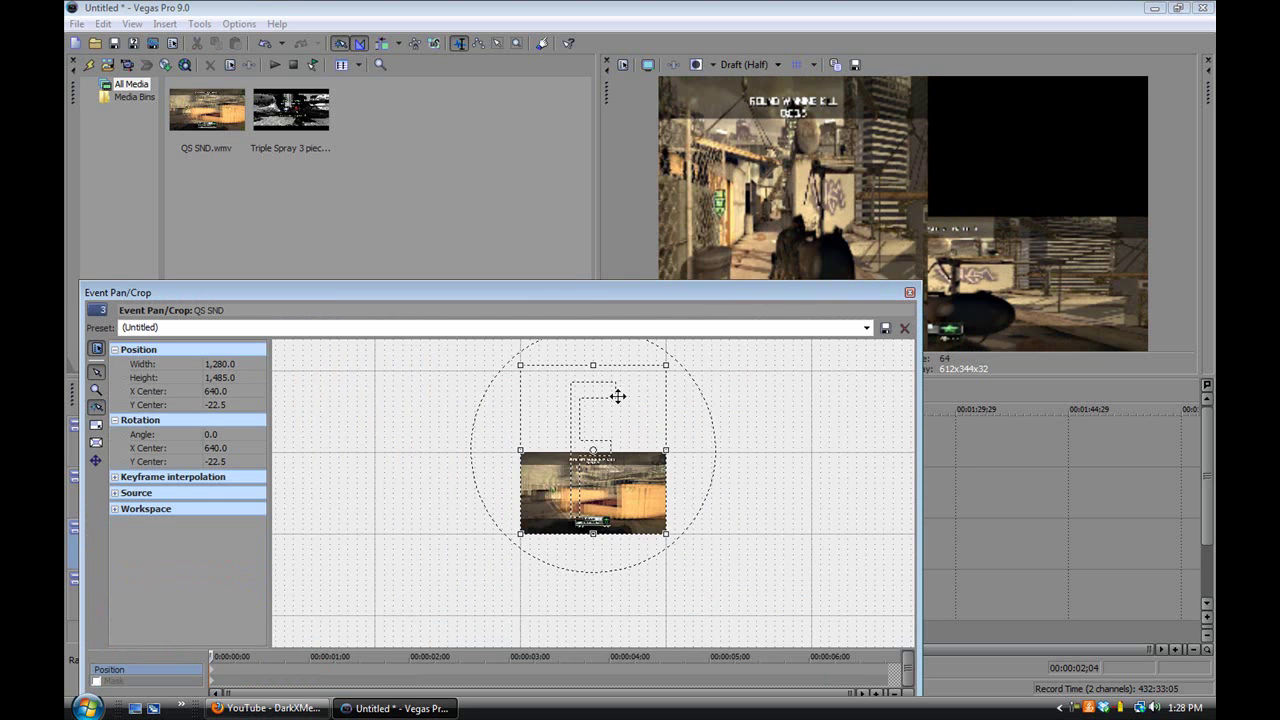
drag(600, 366, 598, 452)
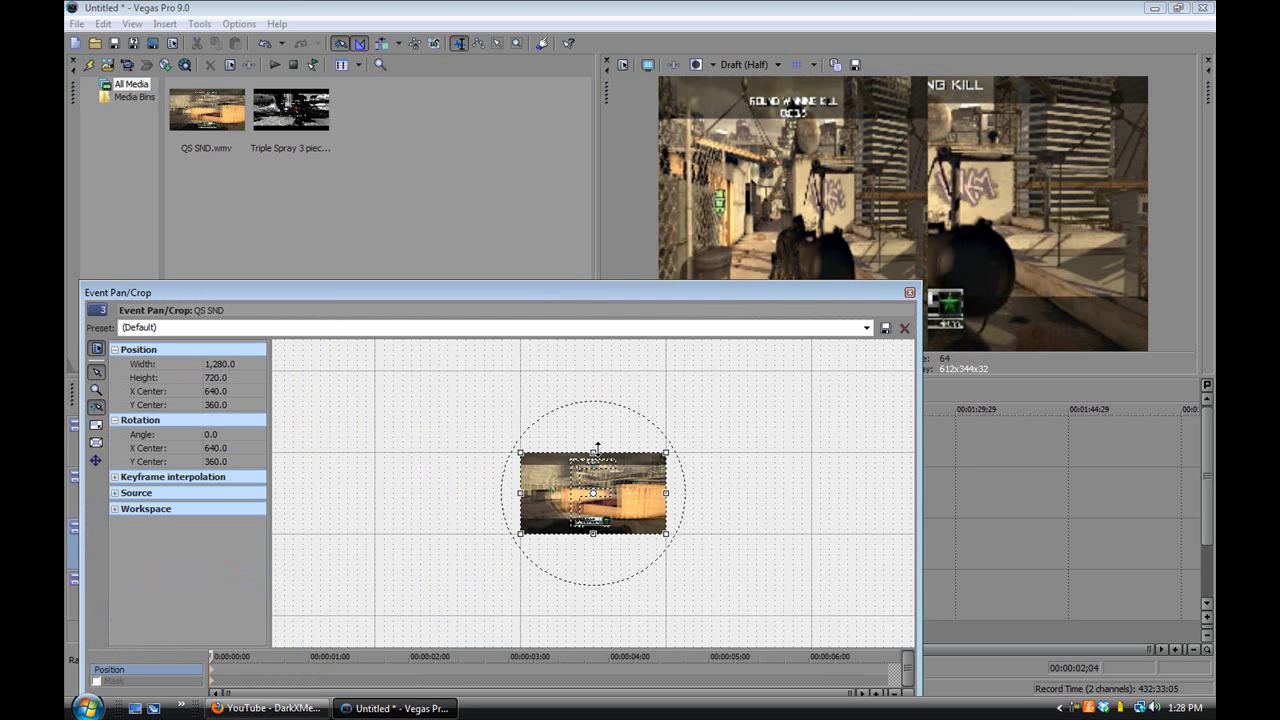
drag(520, 494, 362, 509)
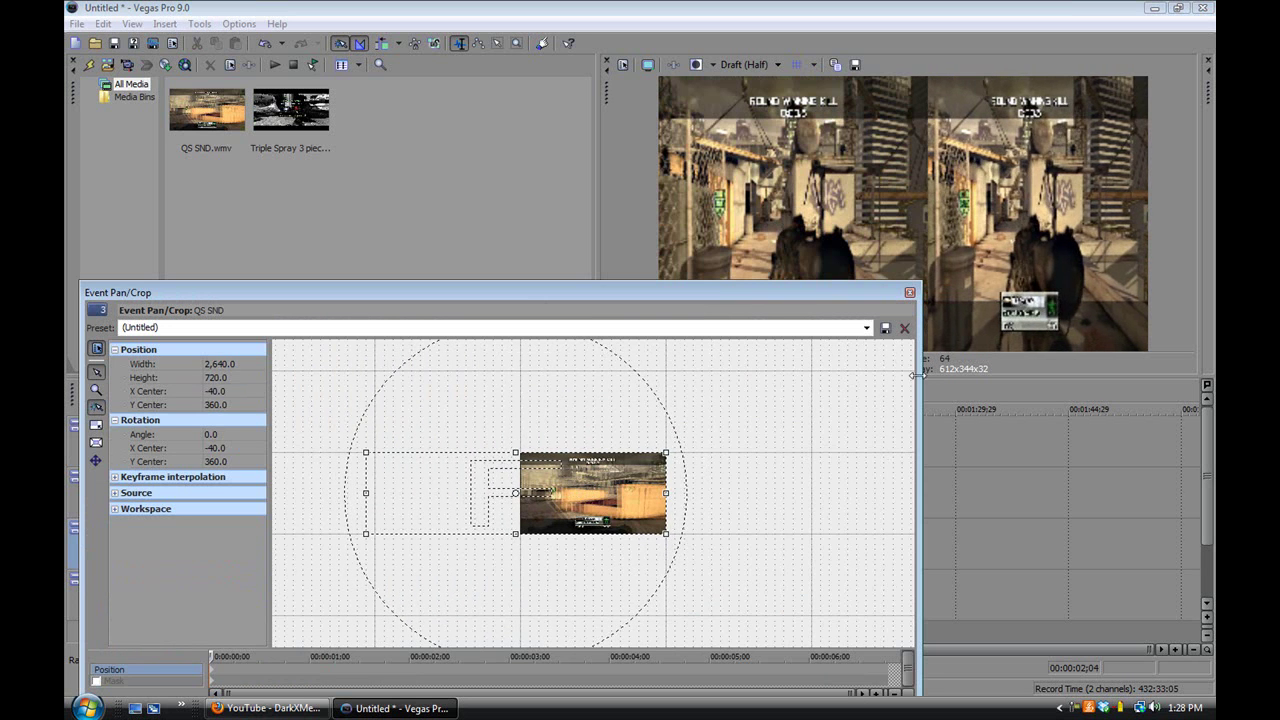
- Widen track 1's crop to 2,560 so the left copy fills exactly half
click(910, 294)
click(320, 442)
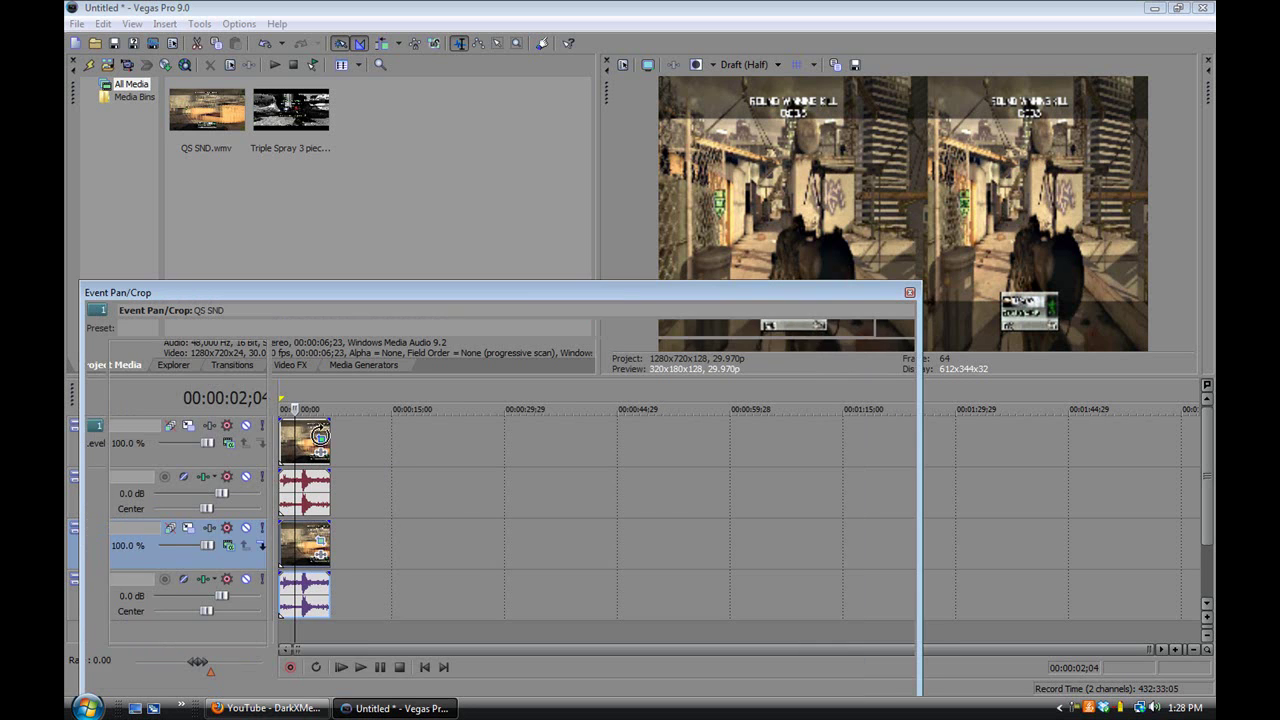
scroll(651, 499, down, 5)
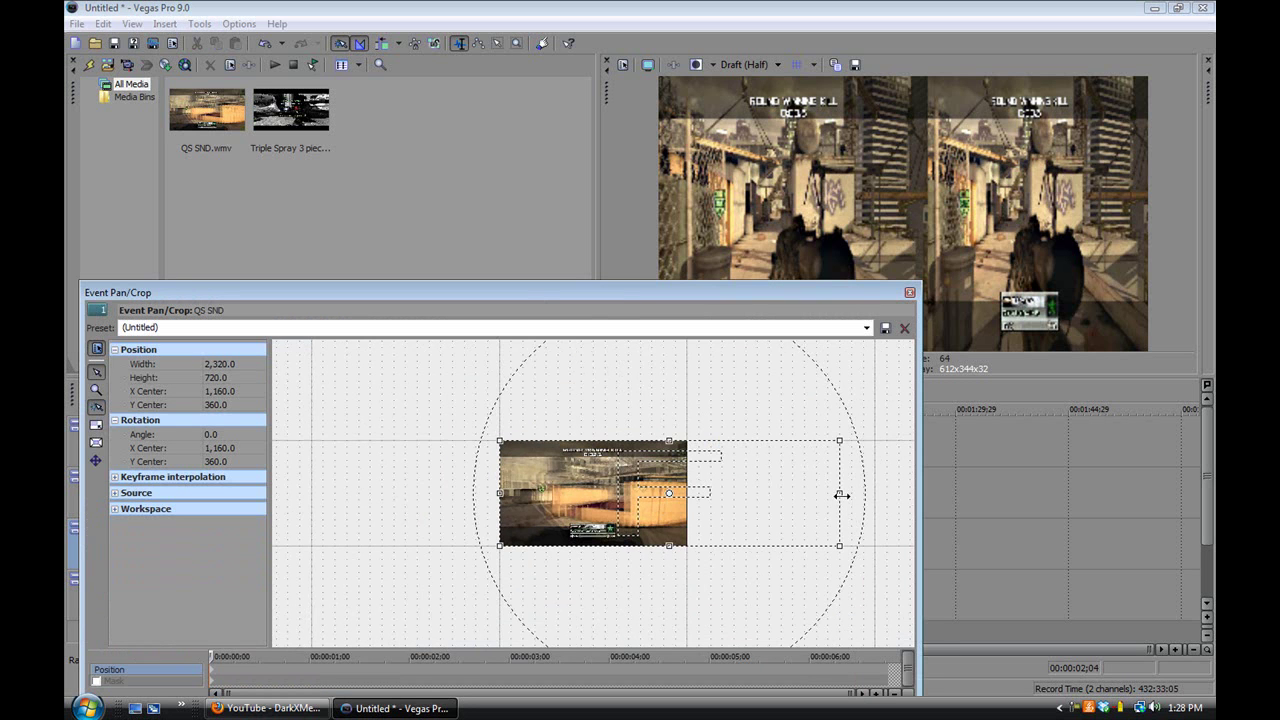
drag(842, 495, 875, 497)
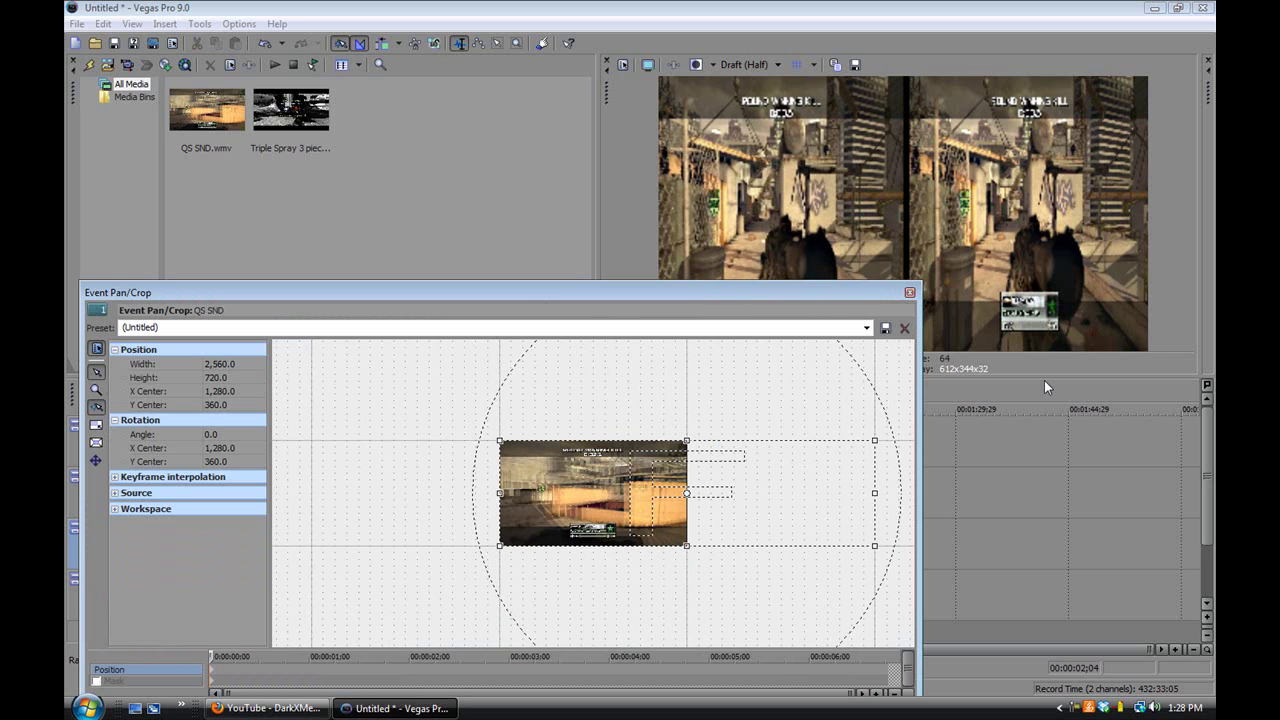
- Play back the side-by-side split screen, then pause it
click(909, 292)
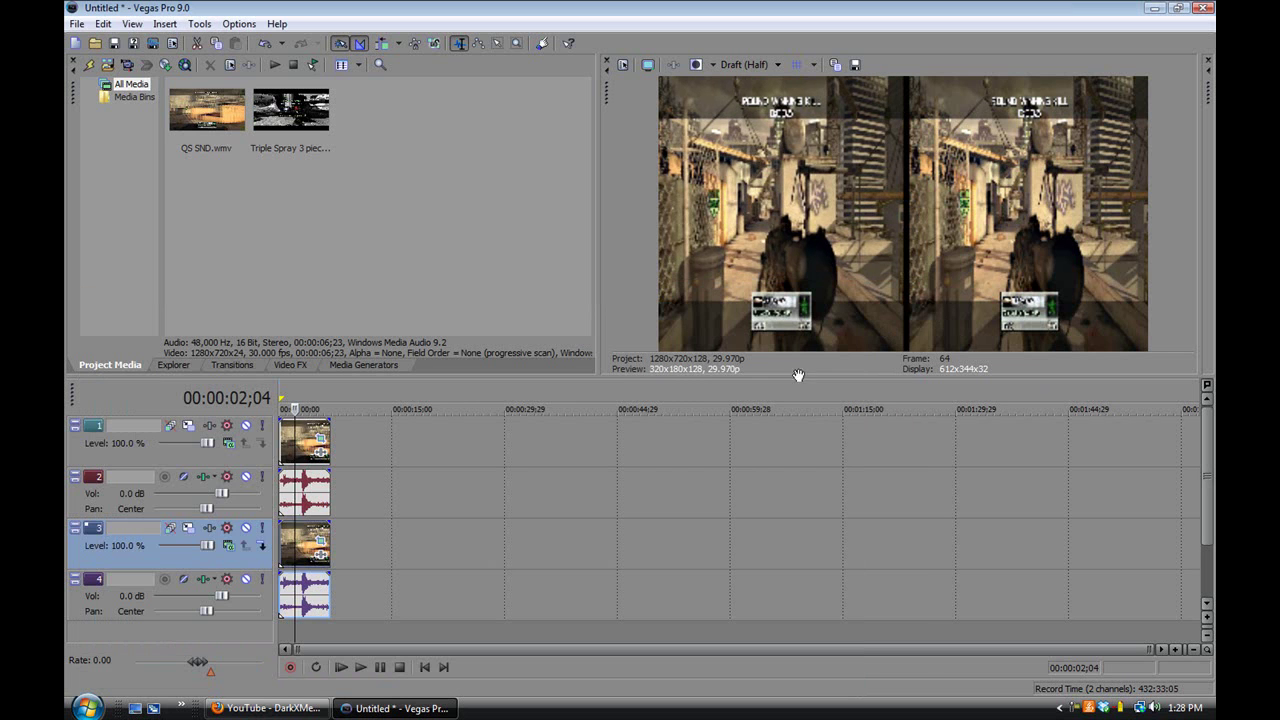
click(282, 478)
click(360, 667)
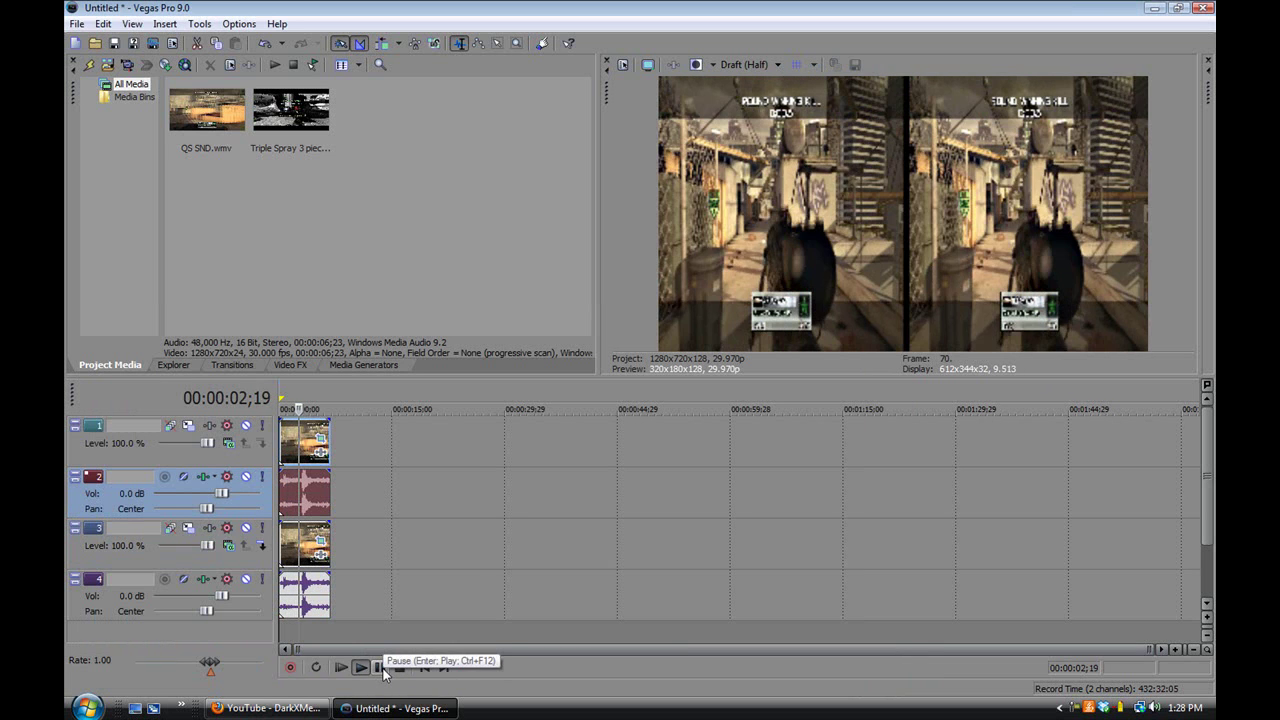
click(380, 667)
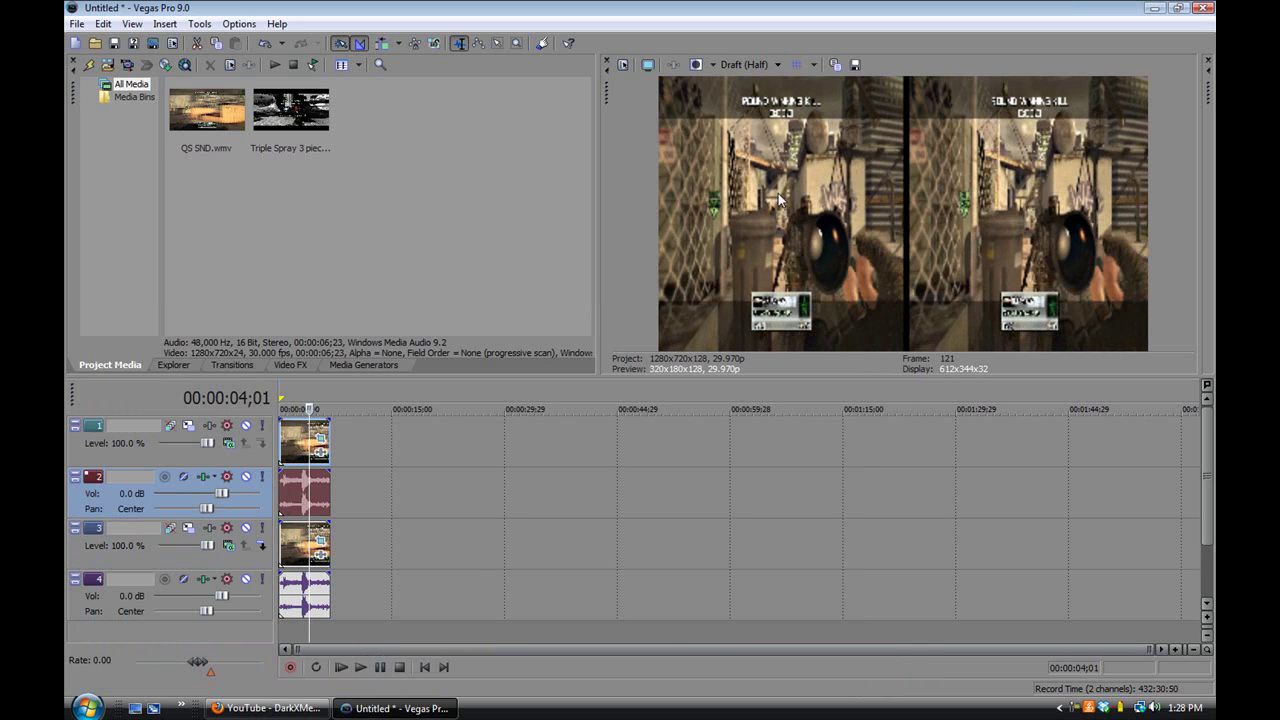
- Set the preview quality back to Best (Full)
click(760, 66)
mouse_move(758, 134)
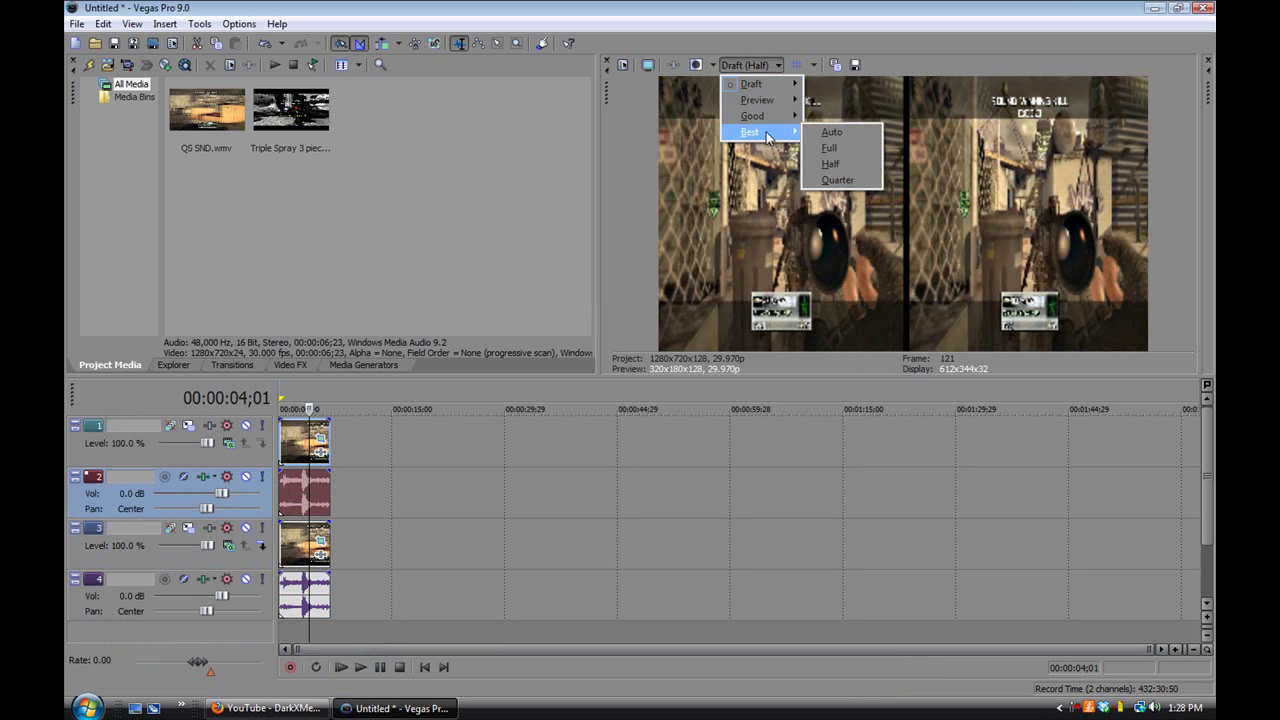
click(830, 150)
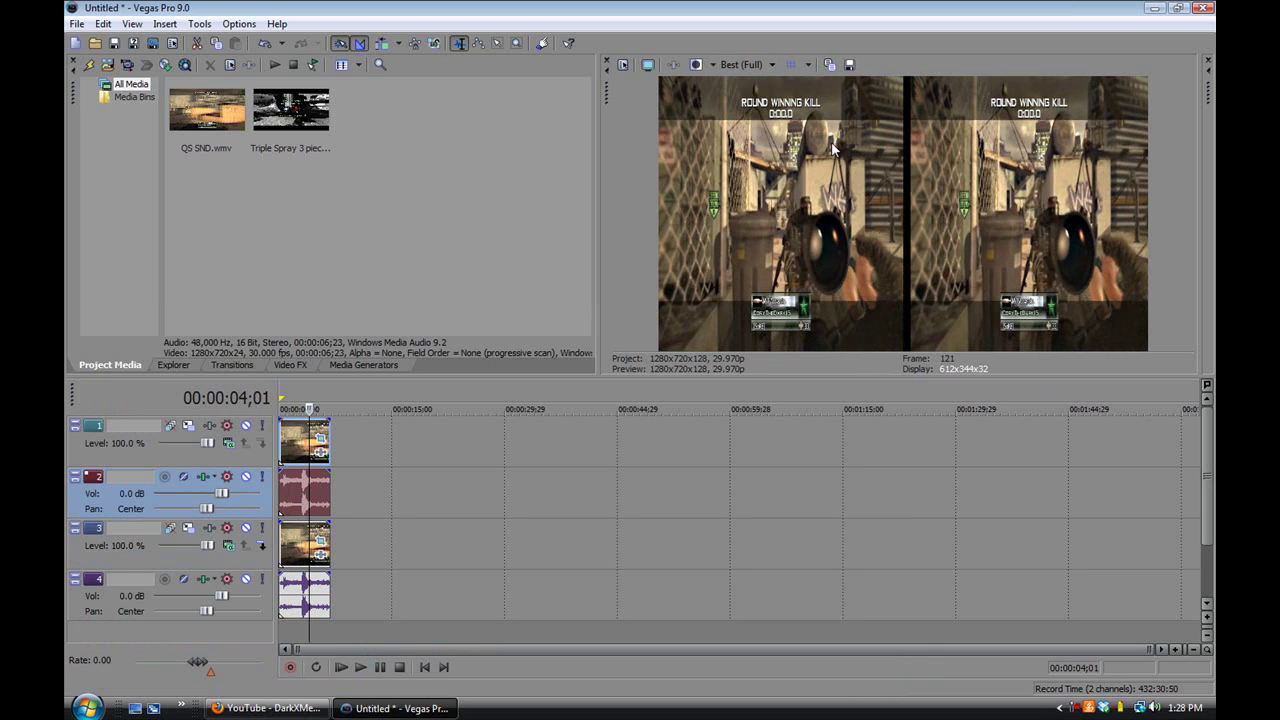